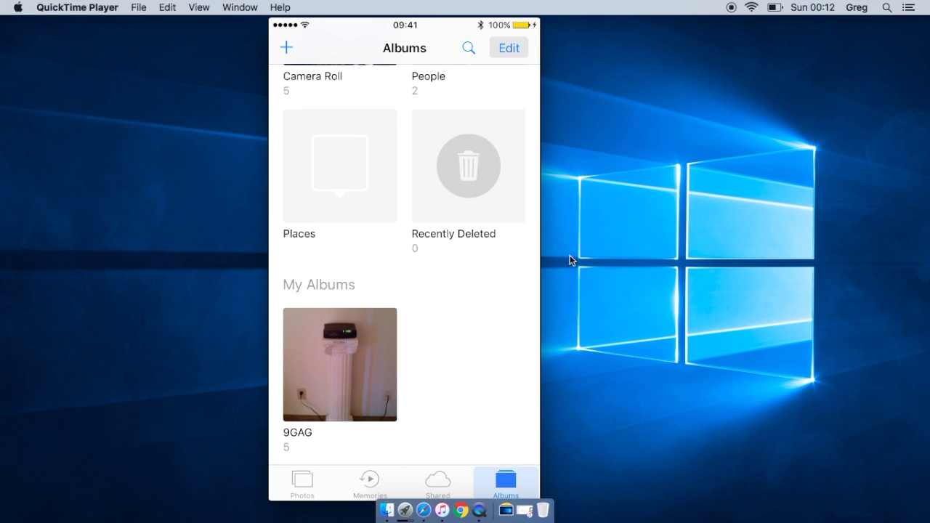
Step: Switch to iTunes, open the connected iPhone's photo settings and turn on Sync Photos
mouse_move(428, 443)
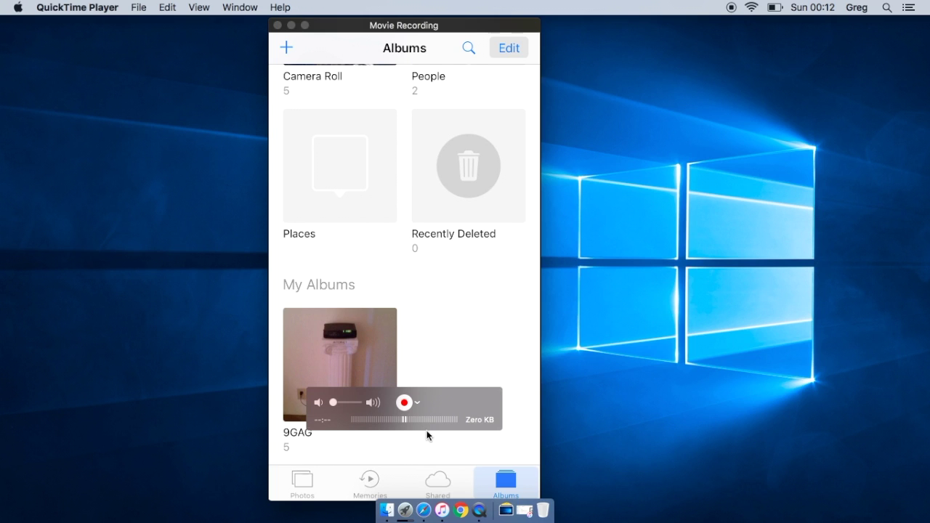
left_click(442, 510)
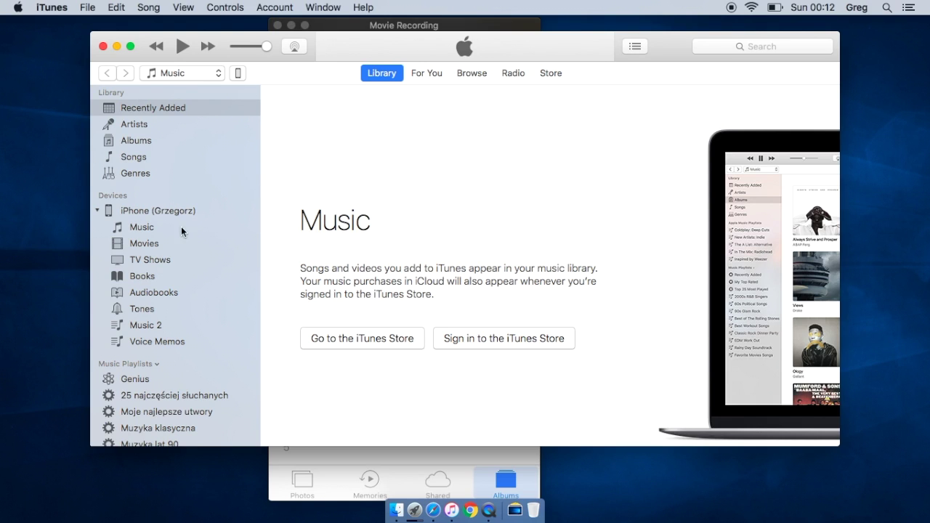
scroll(213, 176, "down", 1)
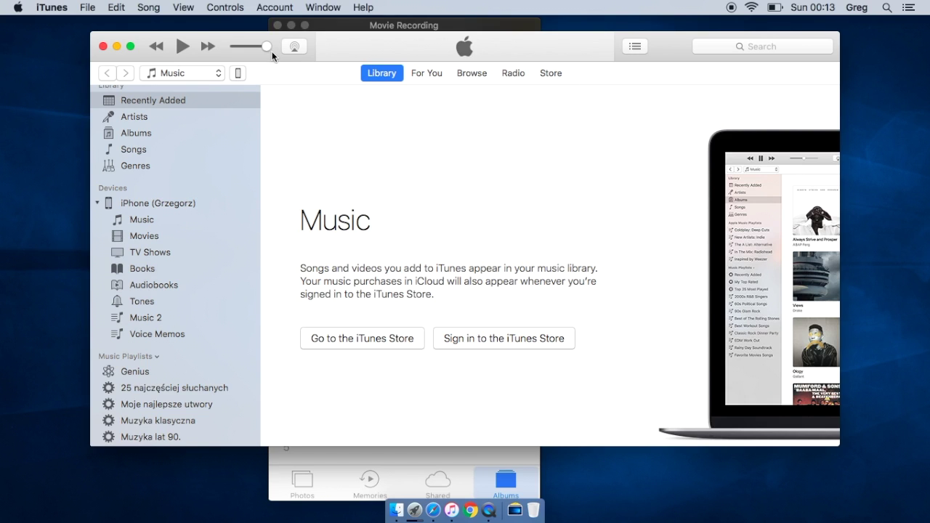
left_click(238, 72)
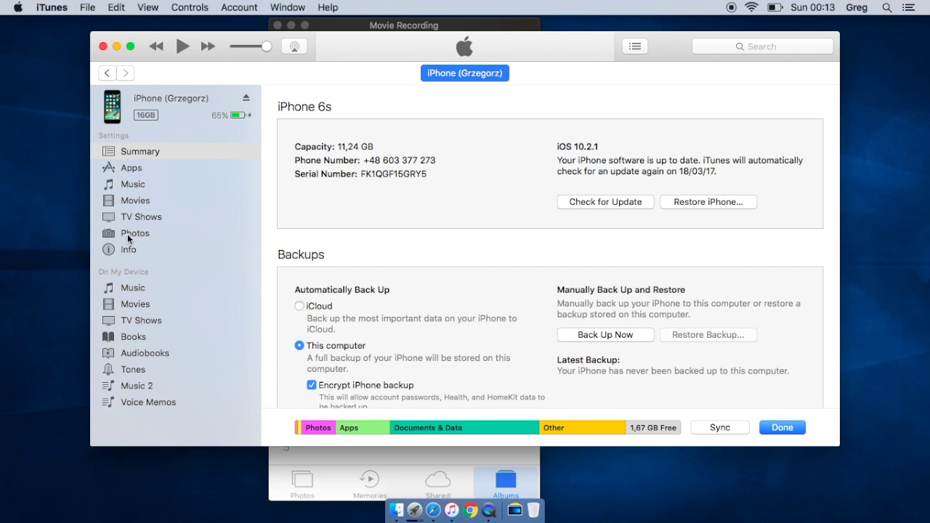
left_click(153, 234)
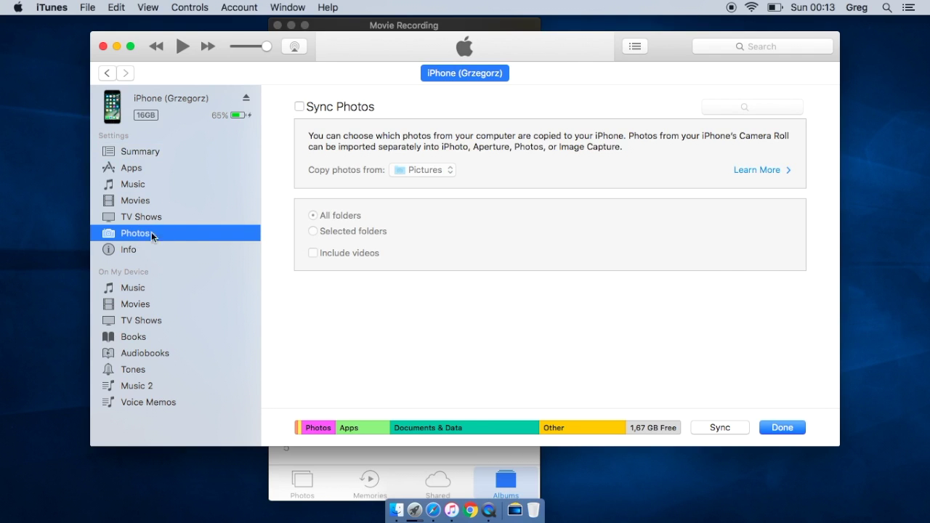
left_click(299, 107)
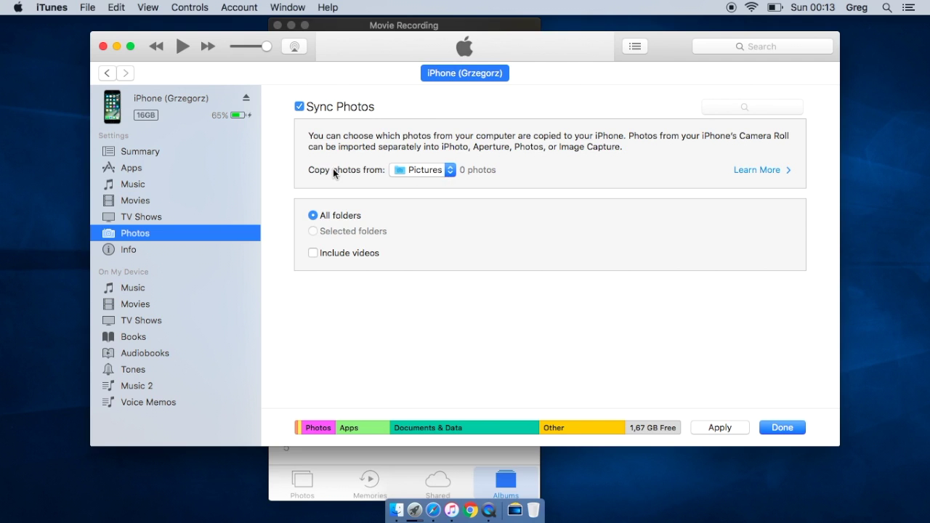
Step: Set the Vacations folder in Documents as the source to copy photos from
left_click(410, 171)
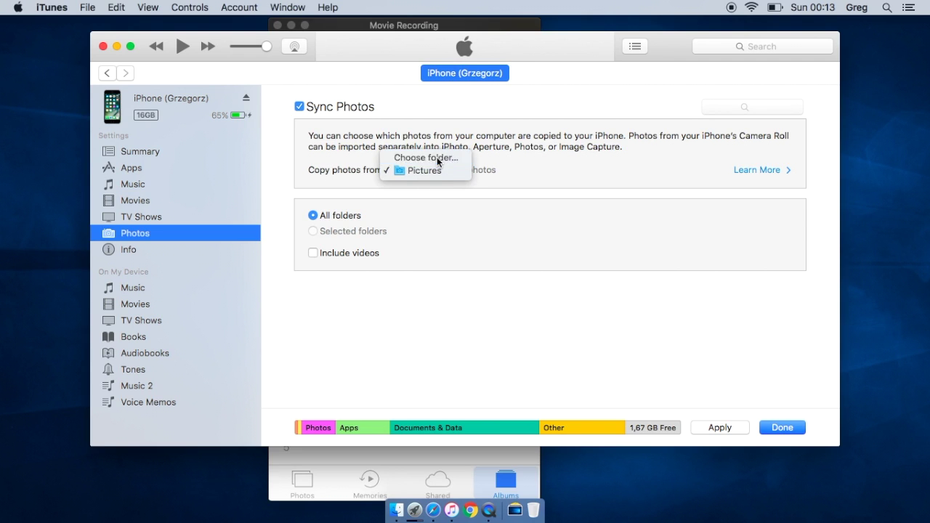
left_click(436, 159)
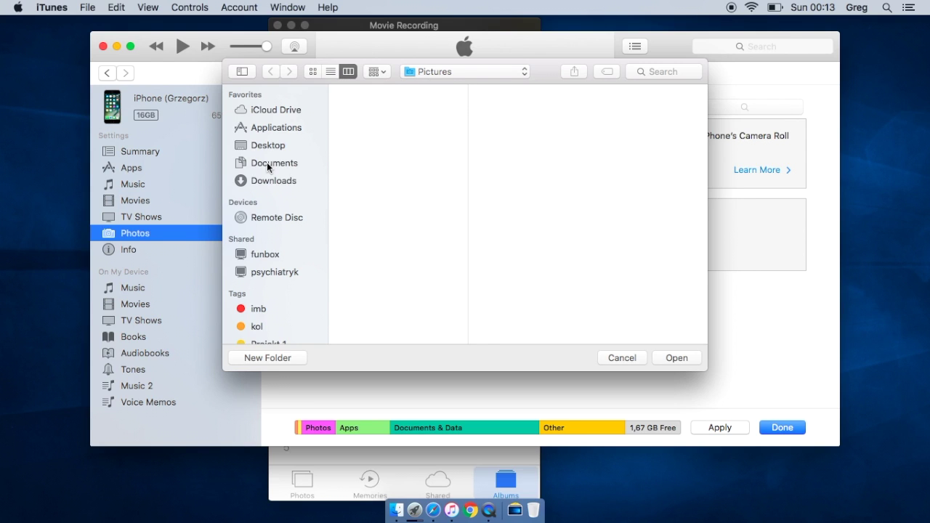
left_click(267, 163)
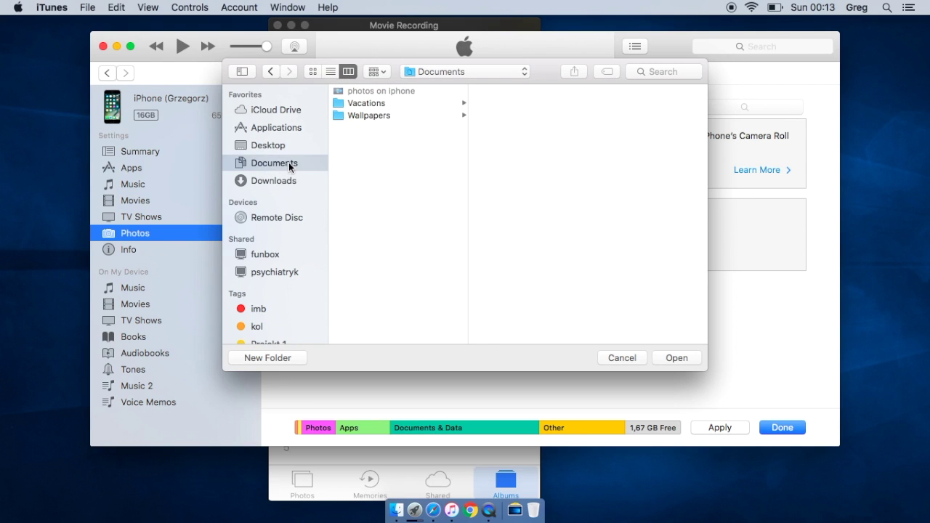
left_click(398, 101)
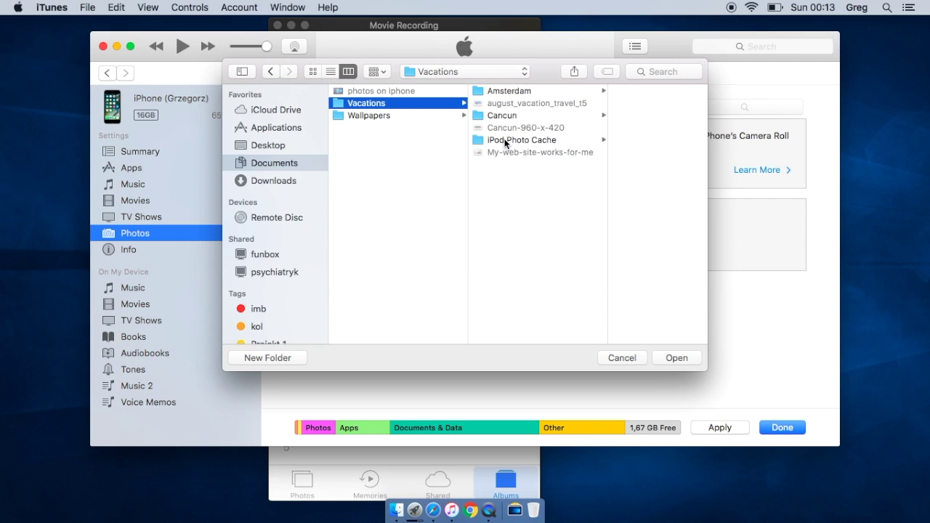
left_click(689, 357)
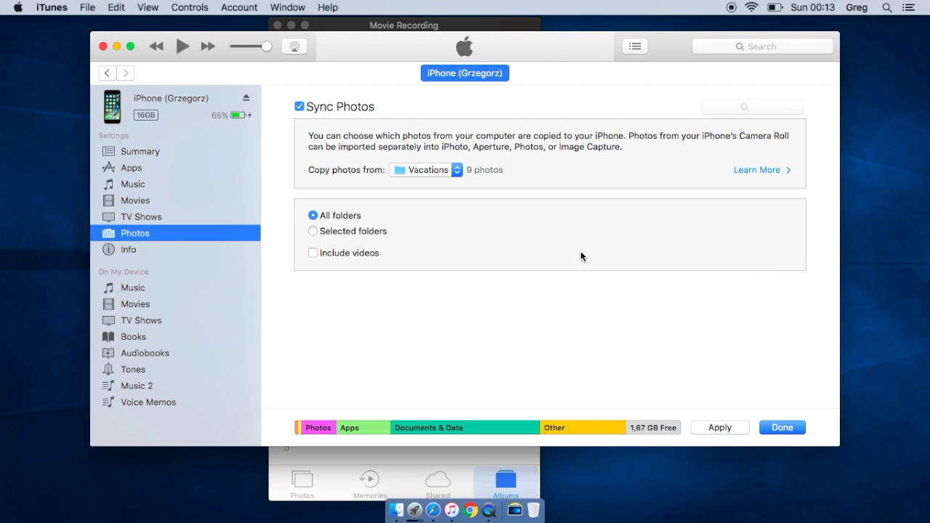
Step: Limit the photo sync to selected folders with only Cancun included, and apply the changed settings to the iPhone
left_click(356, 231)
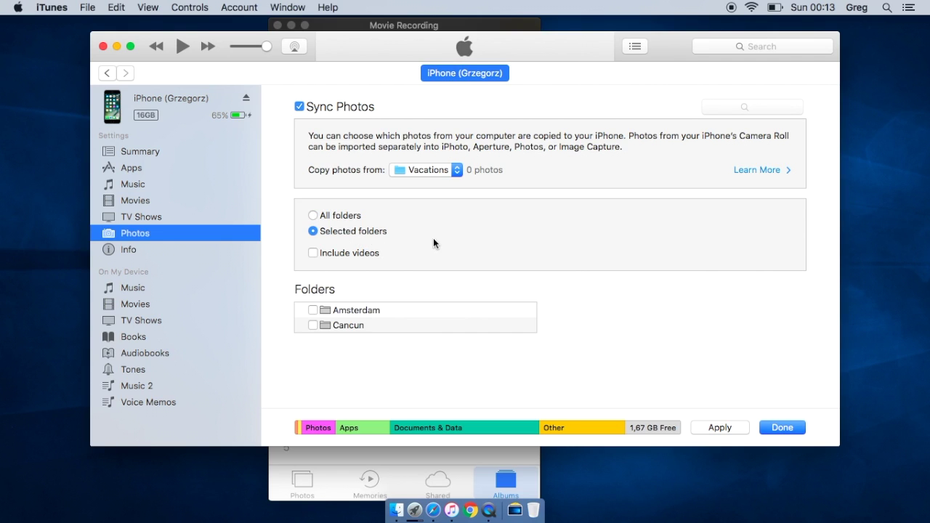
left_click(312, 324)
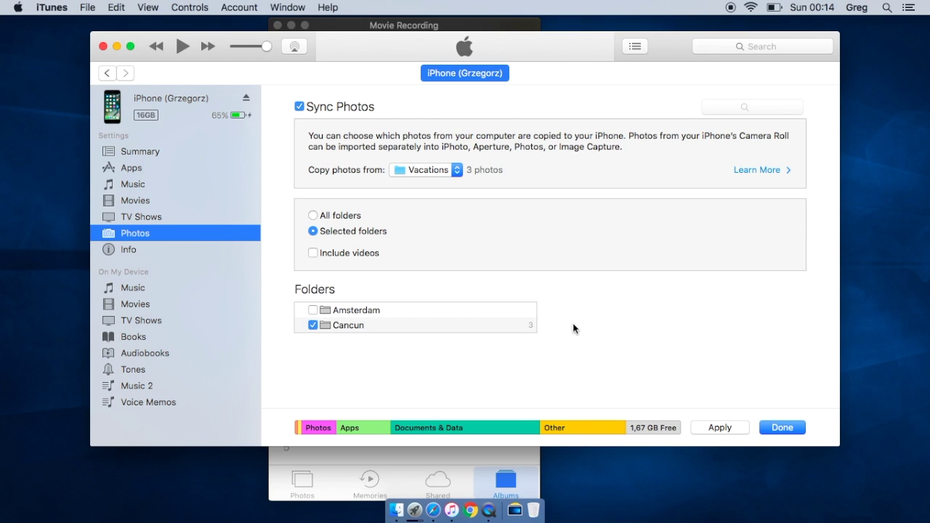
left_click(781, 427)
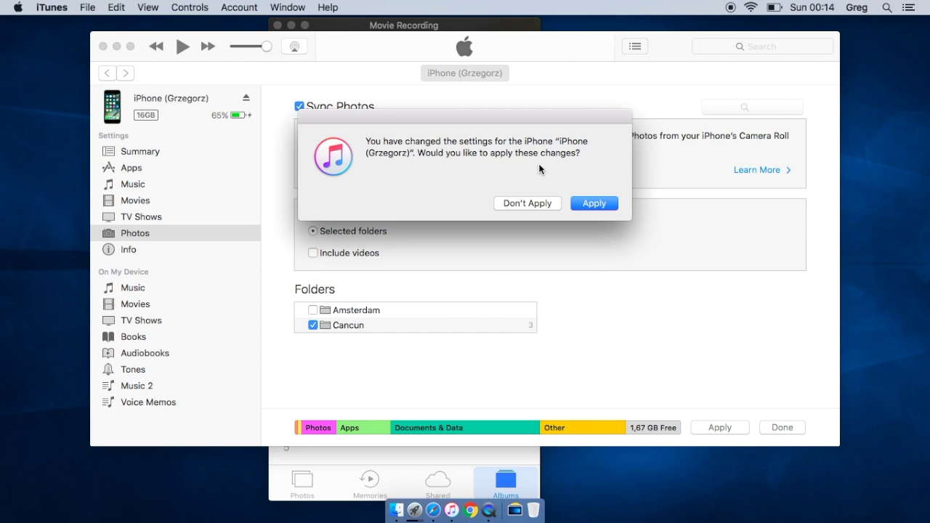
left_click(583, 203)
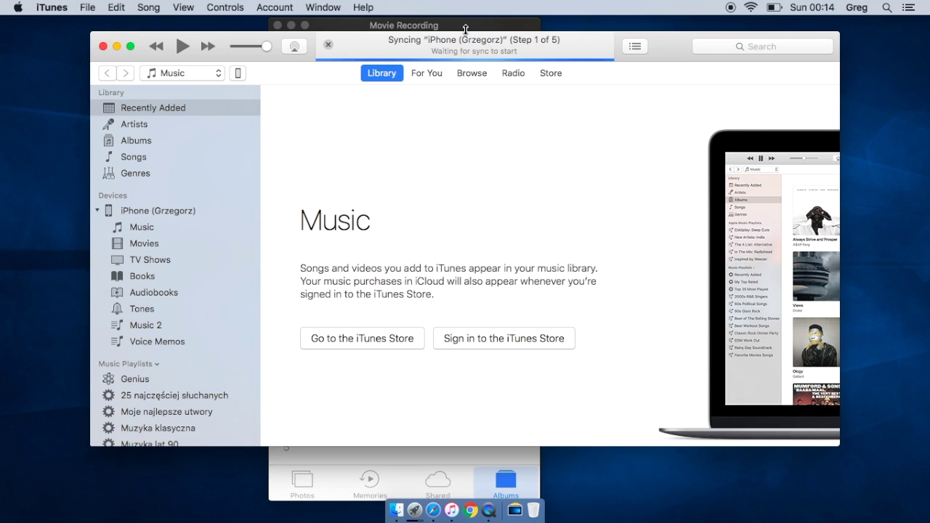
Step: Bring up the mirrored iPhone screen in QuickTime Player, return to iTunes and move its window to uncover part of the mirrored screen
left_click(457, 27)
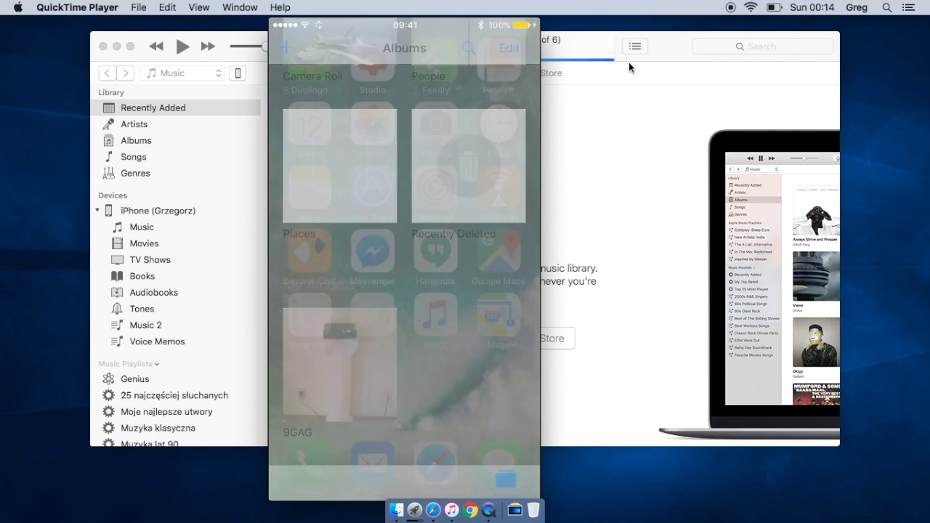
left_click(585, 41)
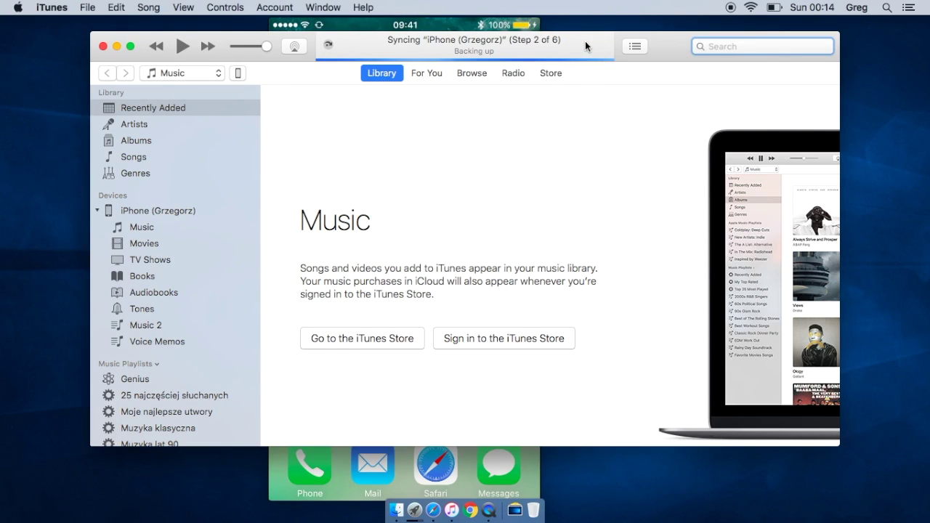
left_click_drag(584, 41, 667, 110)
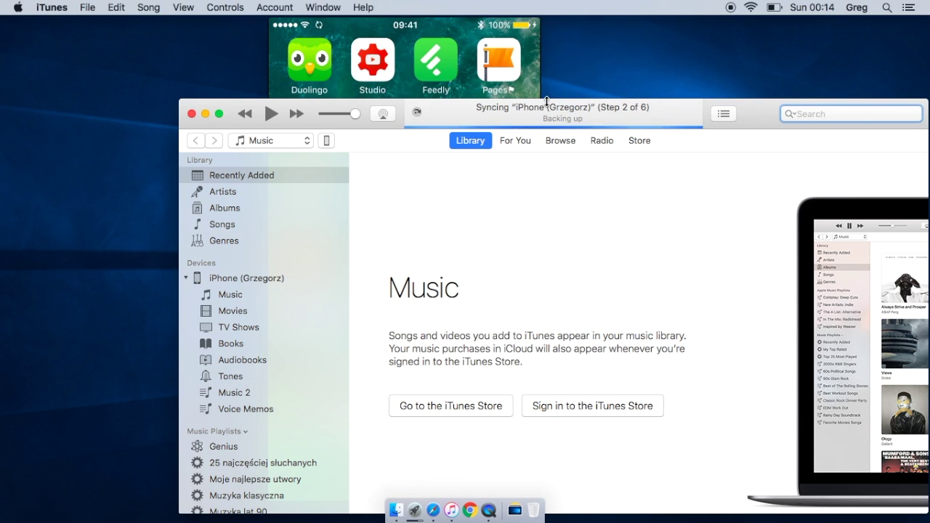
mouse_move(461, 43)
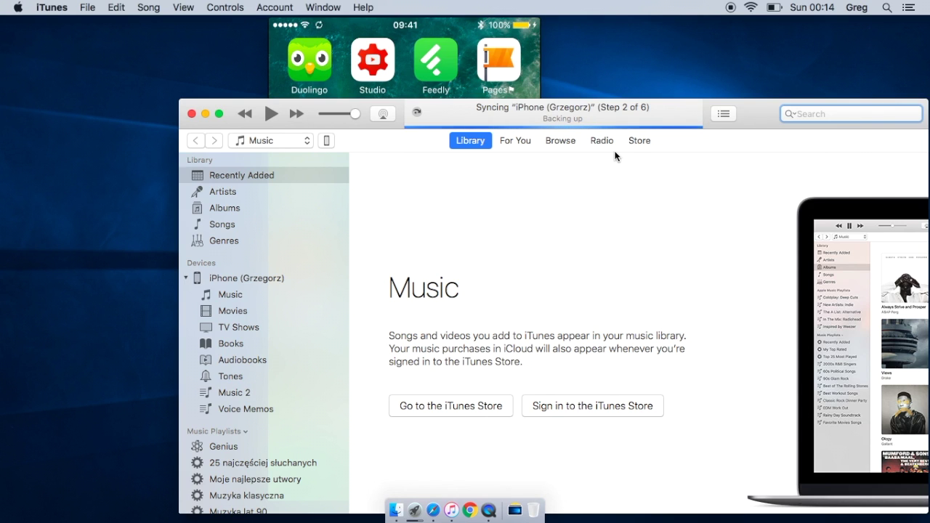
Step: Switch to Finder and open the Vacations folder in Documents to view its photos and subfolders
left_click(389, 511)
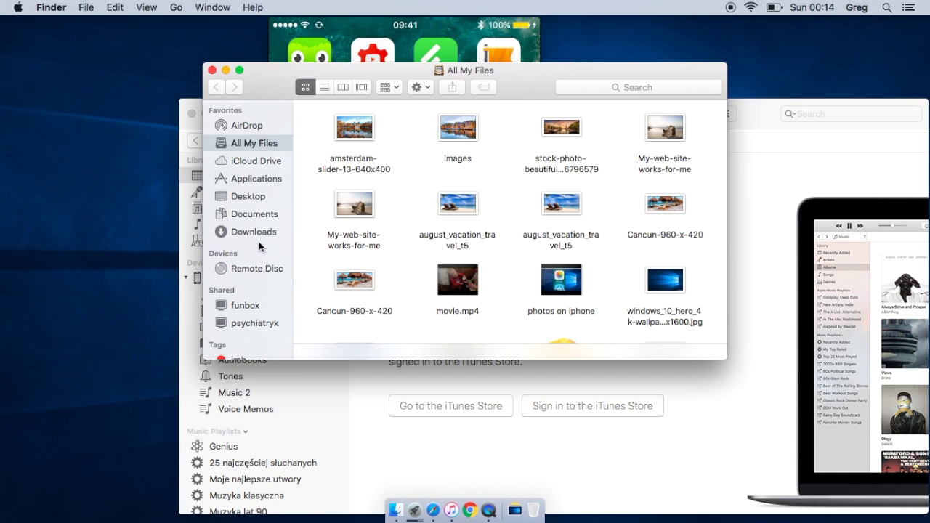
left_click(251, 214)
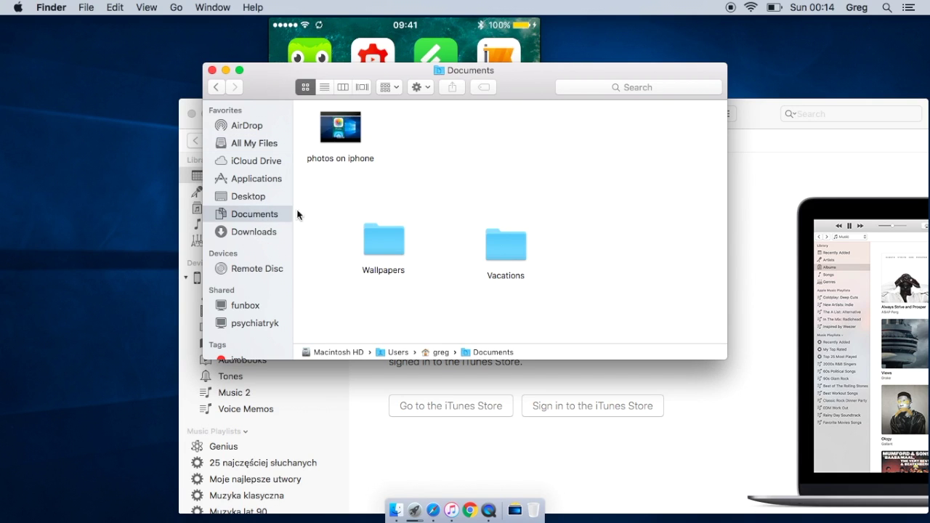
double_click(501, 248)
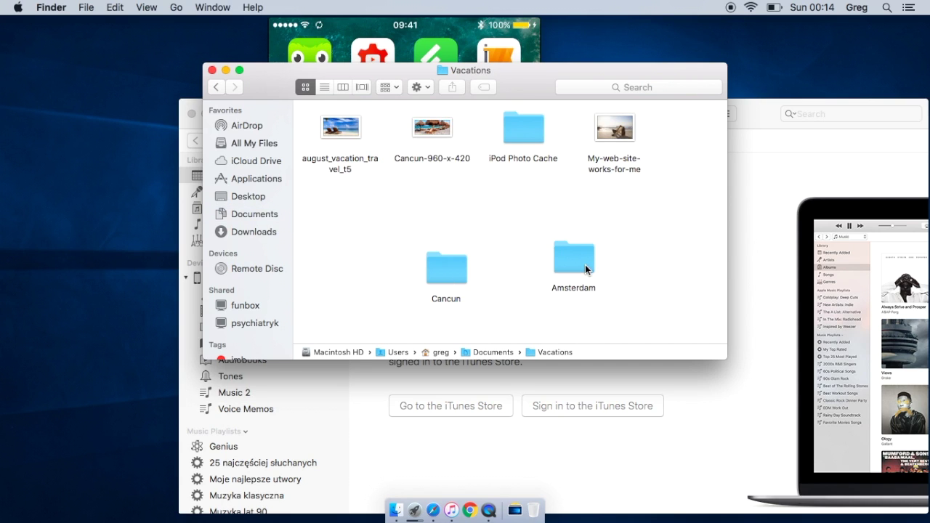
mouse_move(379, 58)
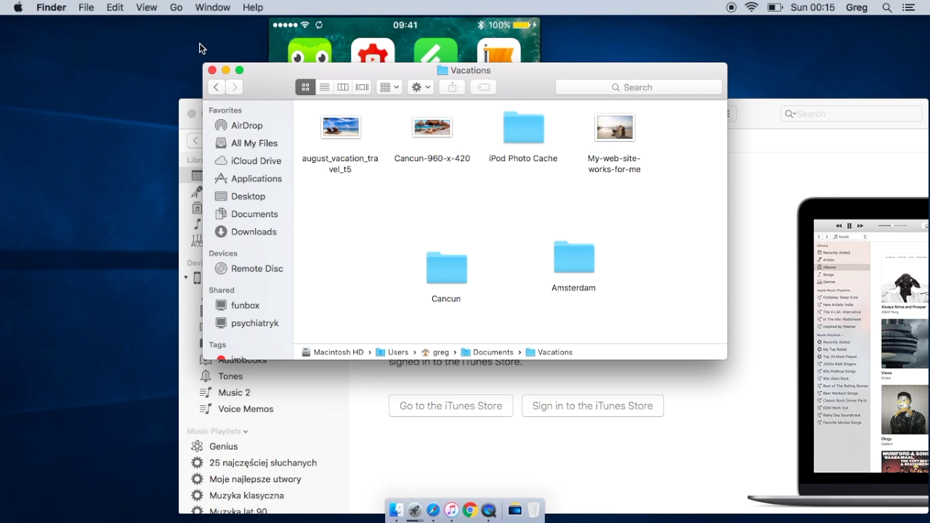
Step: Look at the albums and photos on the mirrored iPhone in QuickTime Player and check the sync progress in iTunes
left_click(283, 44)
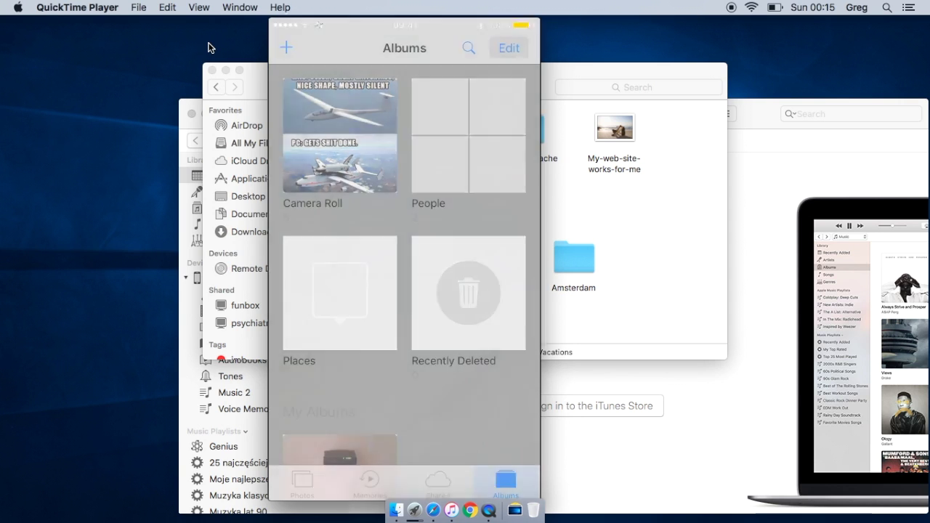
left_click(451, 510)
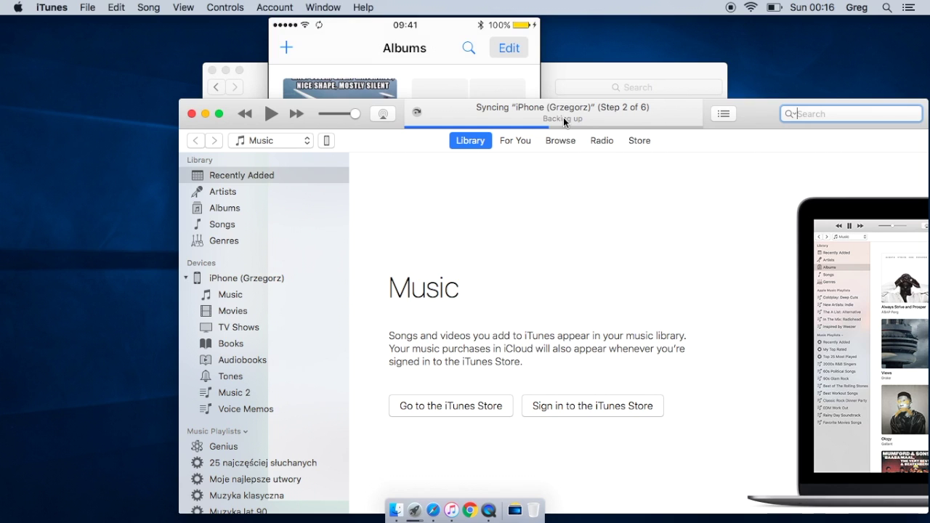
left_click(447, 48)
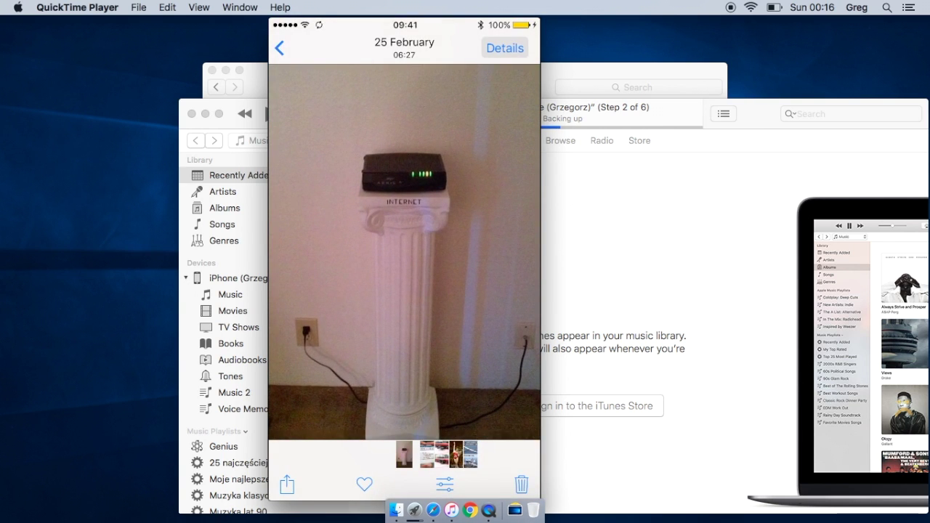
mouse_move(420, 110)
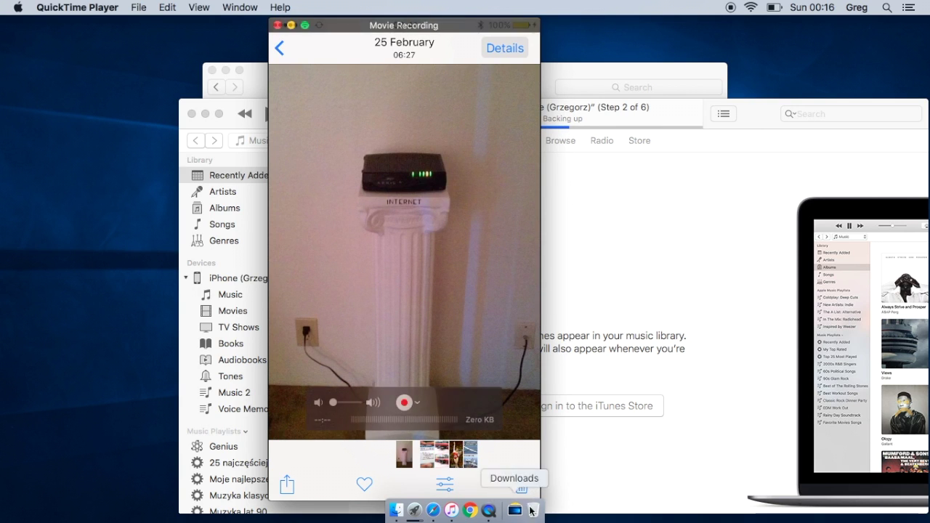
mouse_move(537, 471)
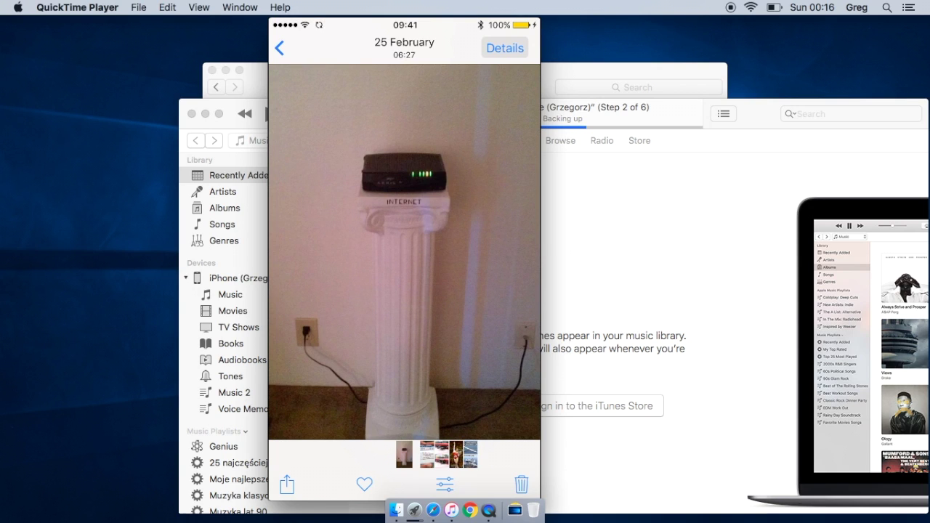
Step: Follow the sync in iTunes until it ends, and view the Cancun album on the mirrored iPhone in QuickTime Player
left_click(676, 240)
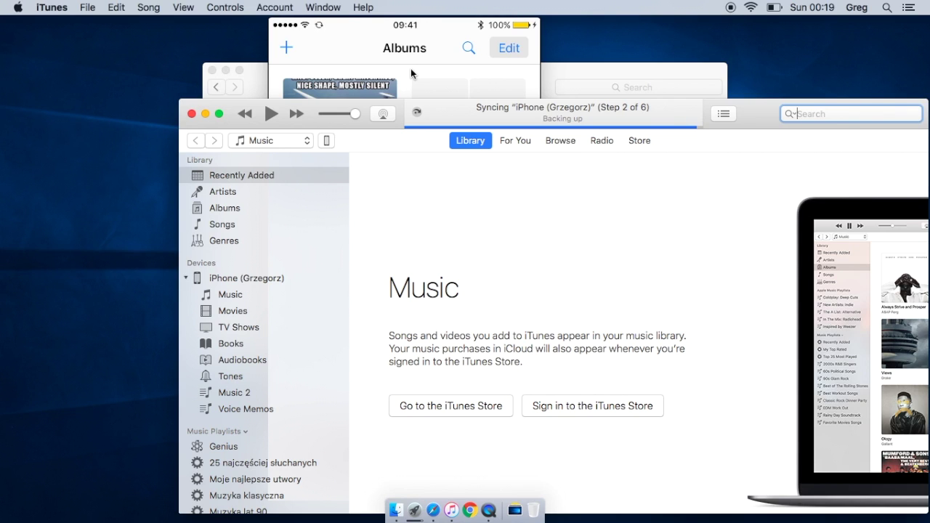
mouse_move(409, 68)
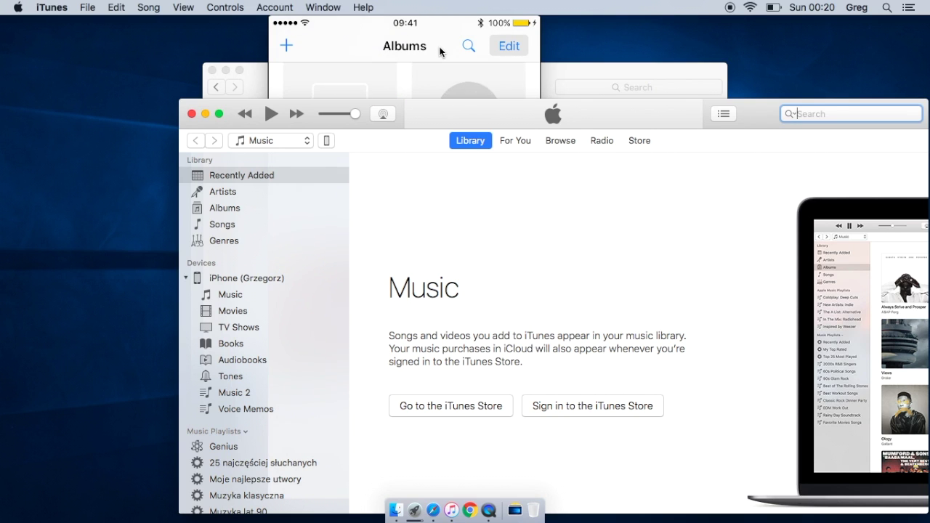
left_click(441, 51)
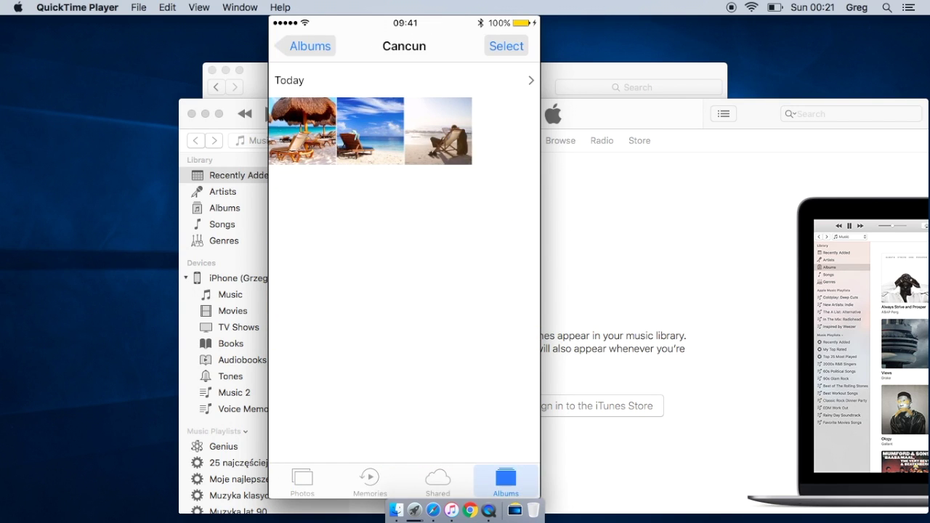
Step: Return to iTunes, reposition its window and reopen the photo sync settings of the connected iPhone
left_click(605, 184)
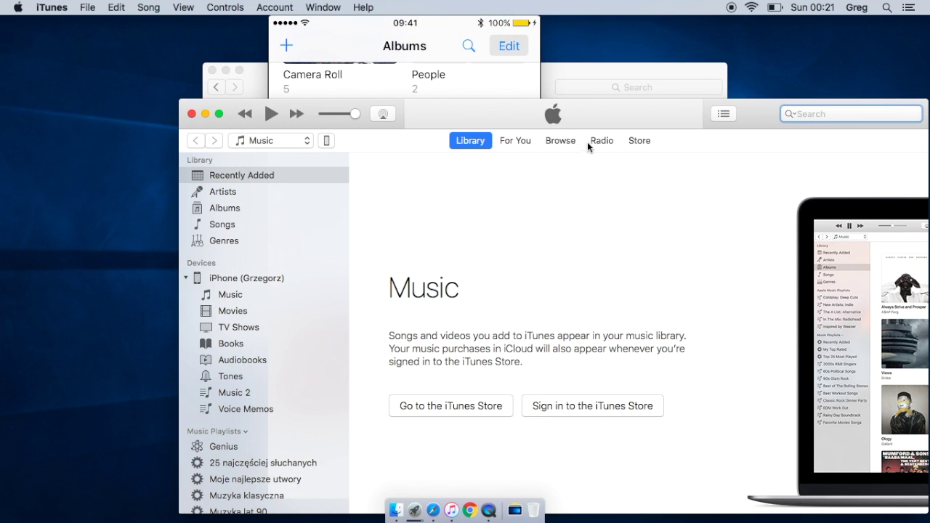
left_click(326, 141)
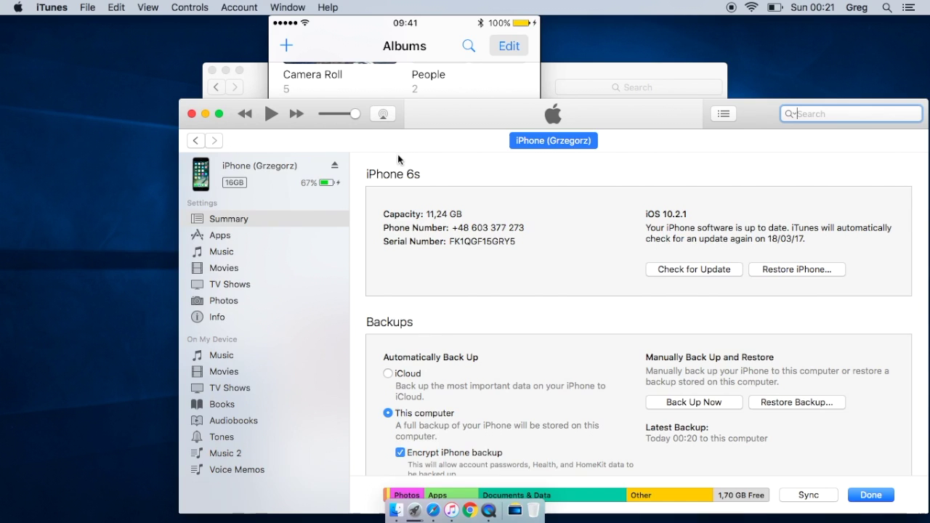
left_click_drag(485, 121, 408, 57)
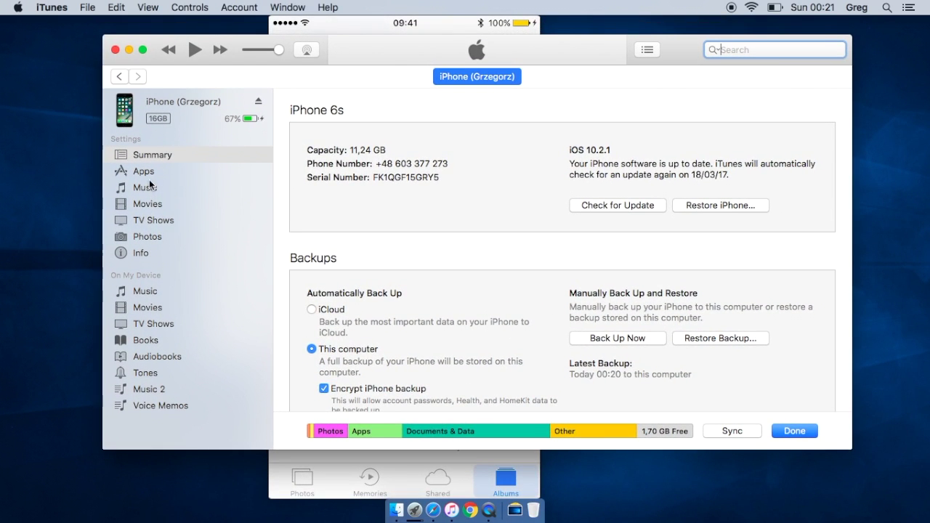
left_click(156, 241)
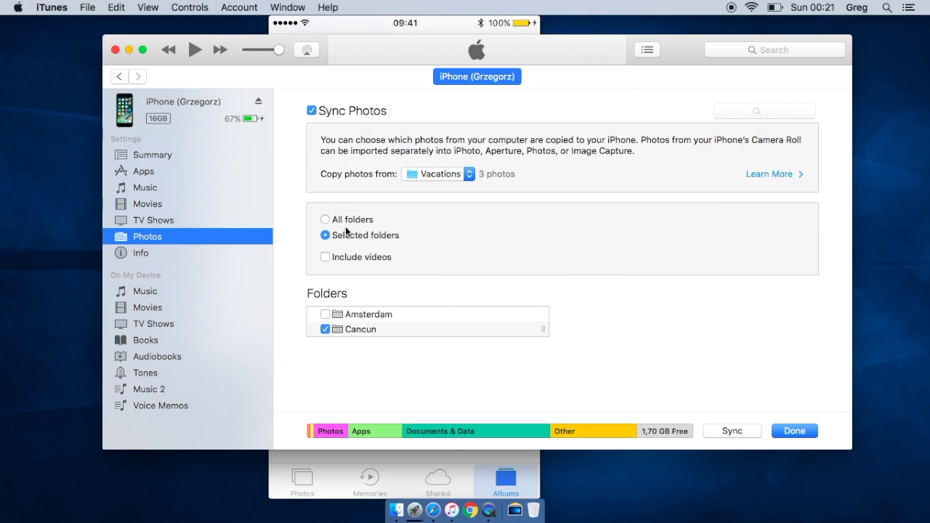
Step: Add the Amsterdam folder to the selected folders for photo sync and apply the changed settings to the iPhone
left_click(325, 314)
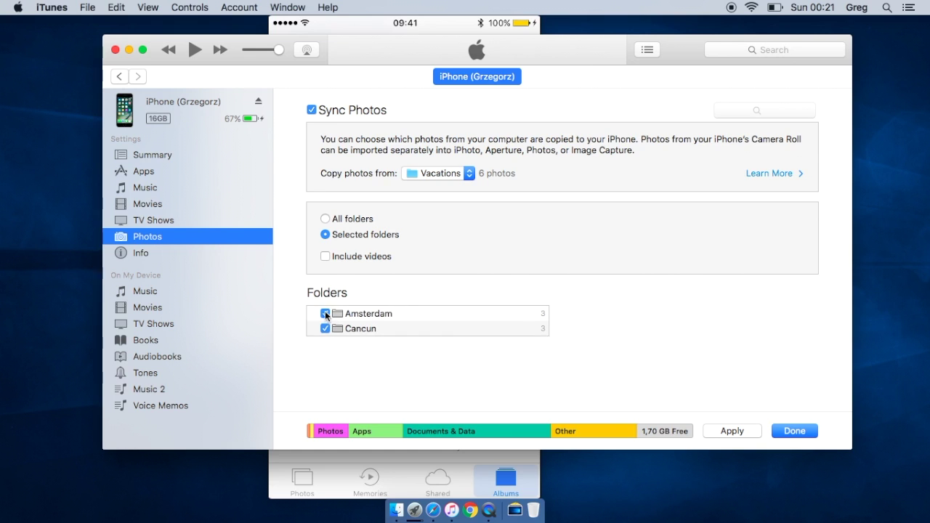
left_click(795, 430)
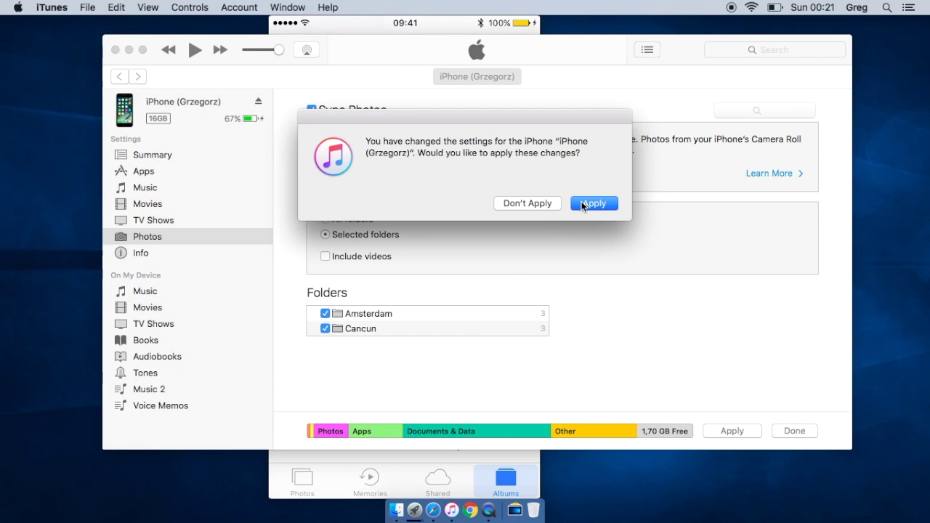
left_click(590, 203)
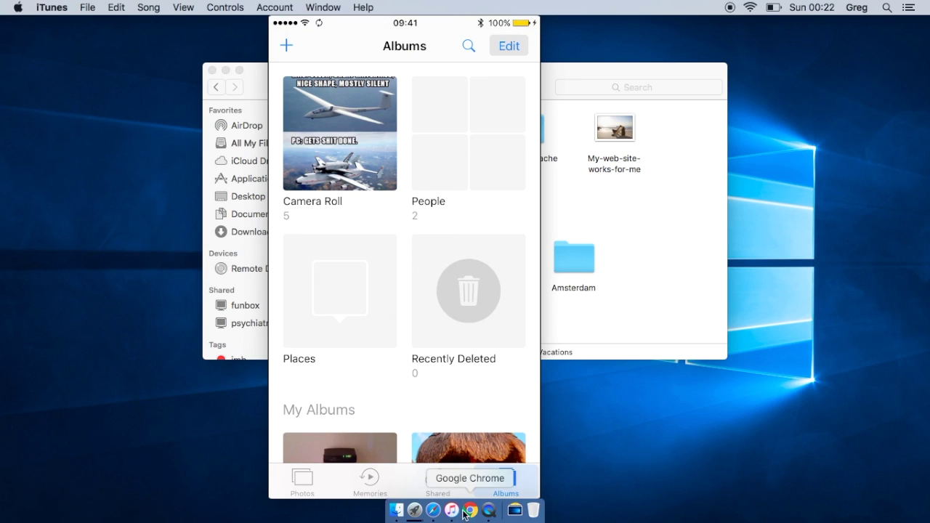
Step: Quit iTunes and start it again
right_click(451, 510)
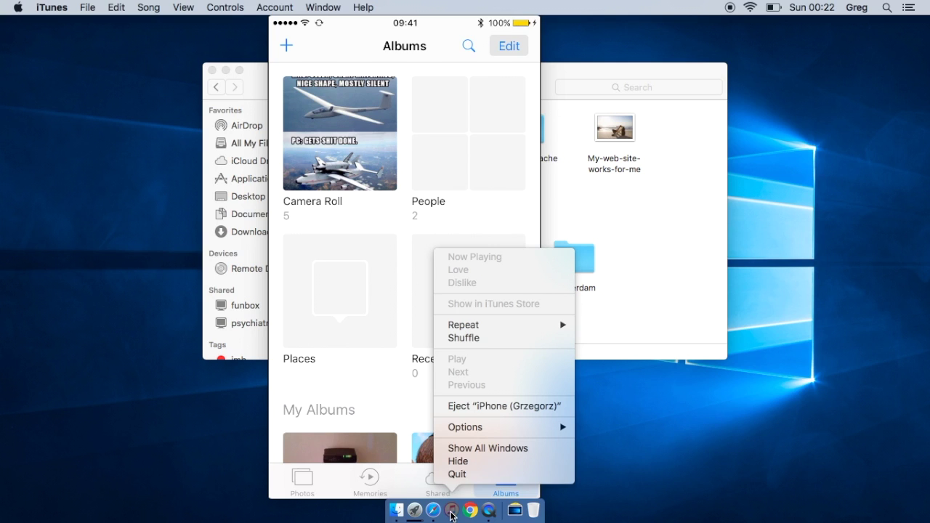
left_click(463, 475)
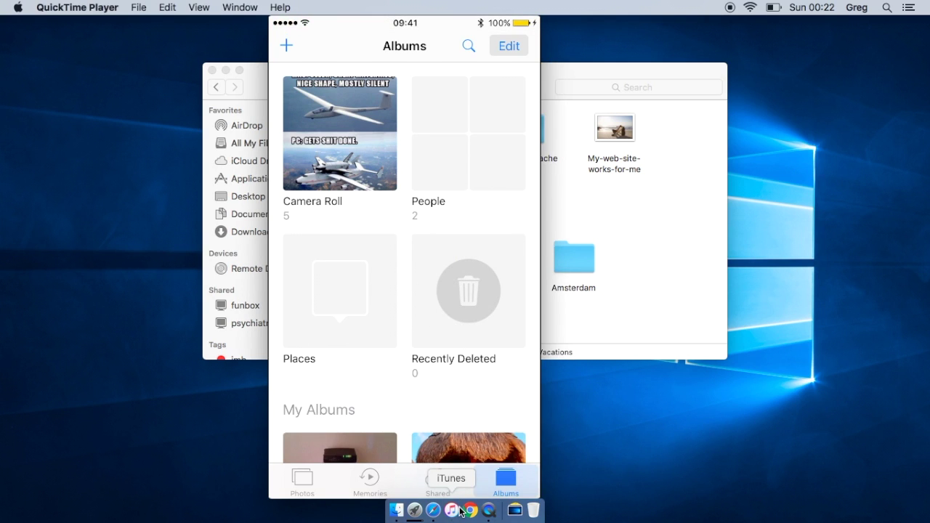
left_click(451, 510)
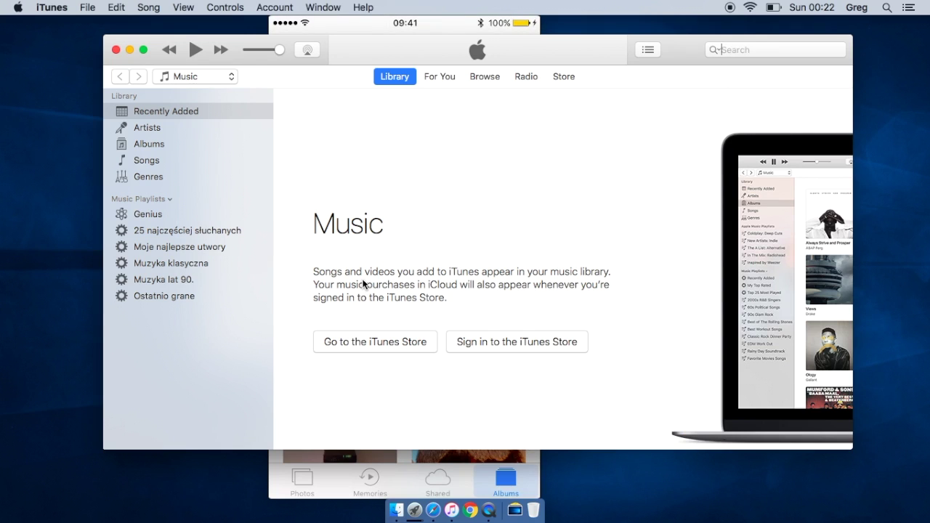
Step: Review the connected iPhone's photo sync settings in iTunes twice, leaving them each time without changes
left_click(250, 77)
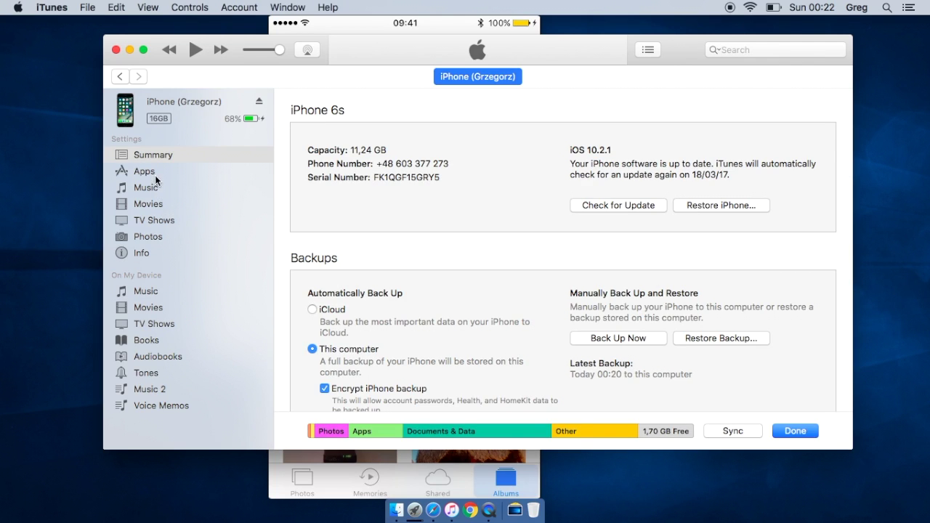
left_click(157, 236)
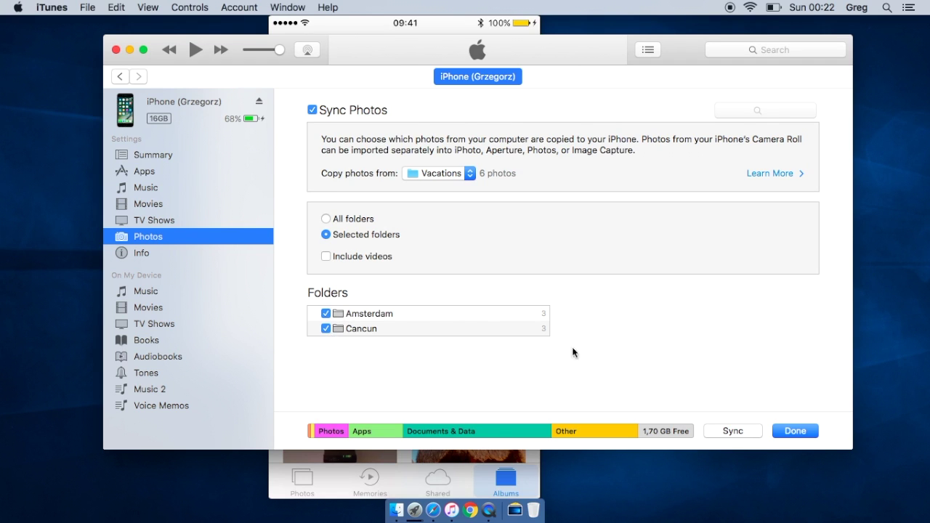
left_click(816, 431)
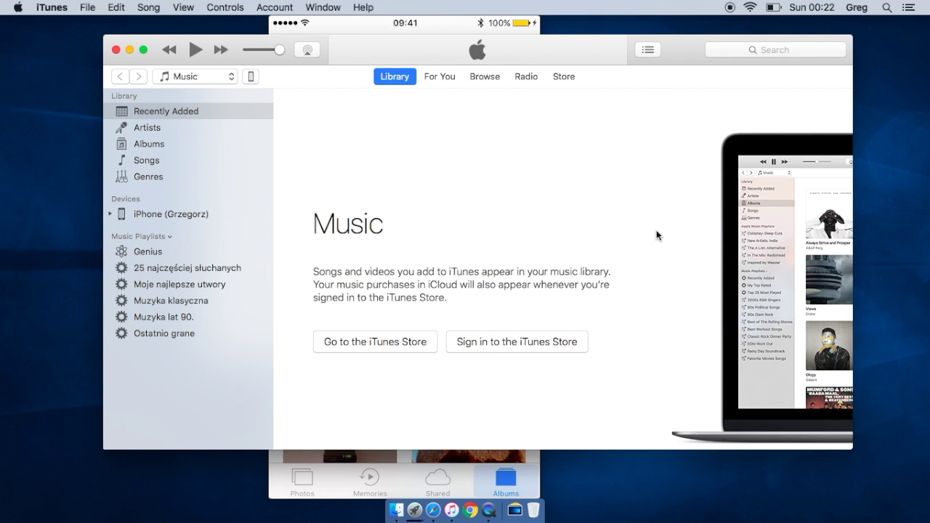
left_click(252, 77)
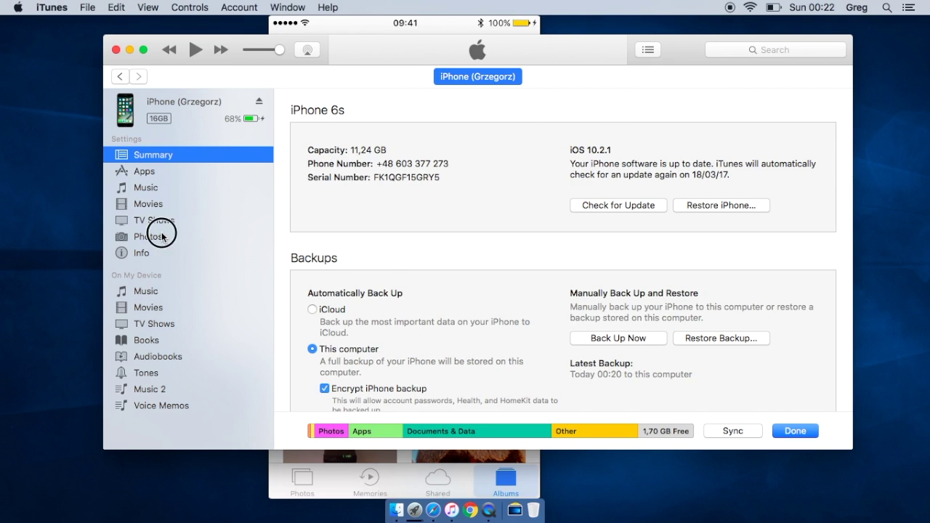
left_click(162, 236)
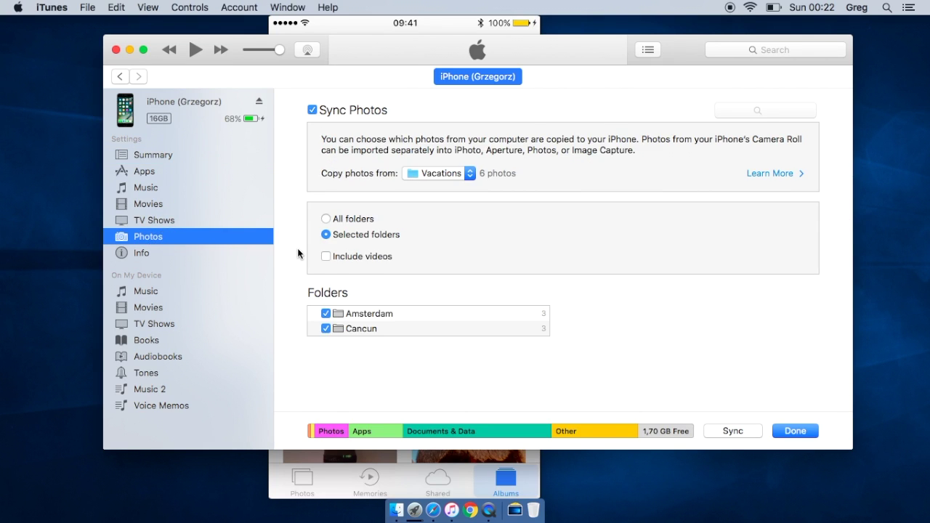
left_click(797, 432)
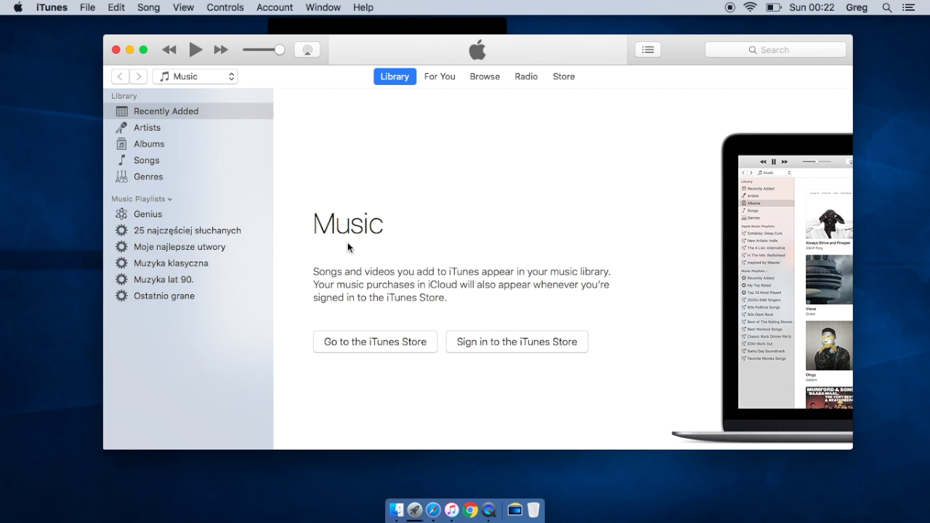
Step: Dismiss the Photos welcome window, minimize it when it opens again, and return to iTunes
mouse_move(398, 30)
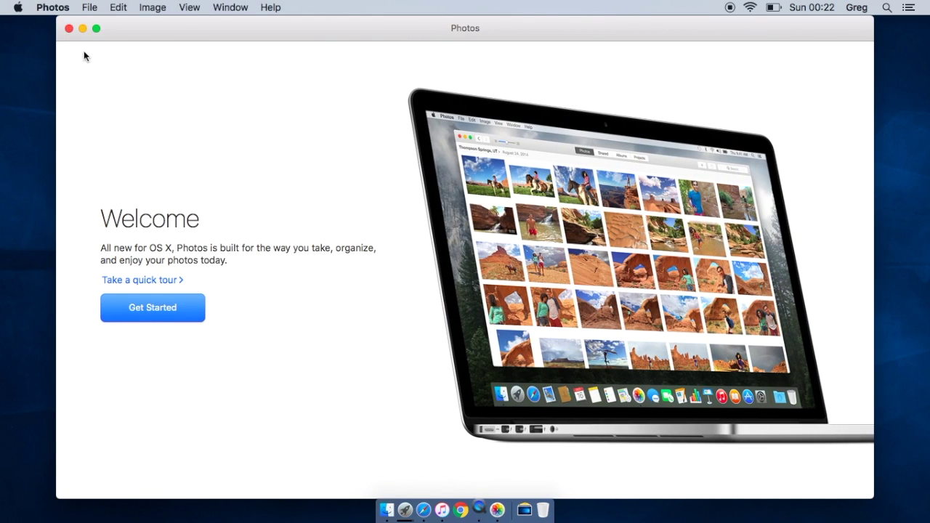
left_click(69, 29)
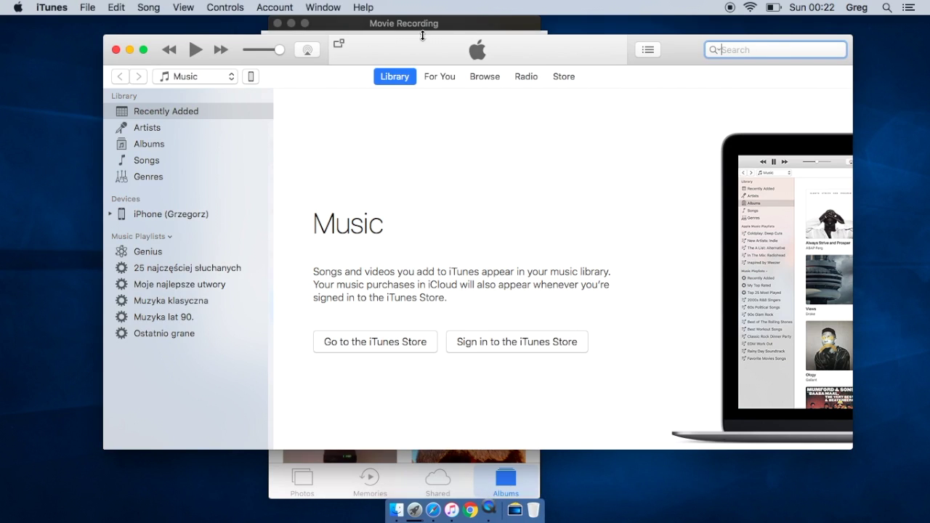
left_click(424, 26)
left_click(506, 100)
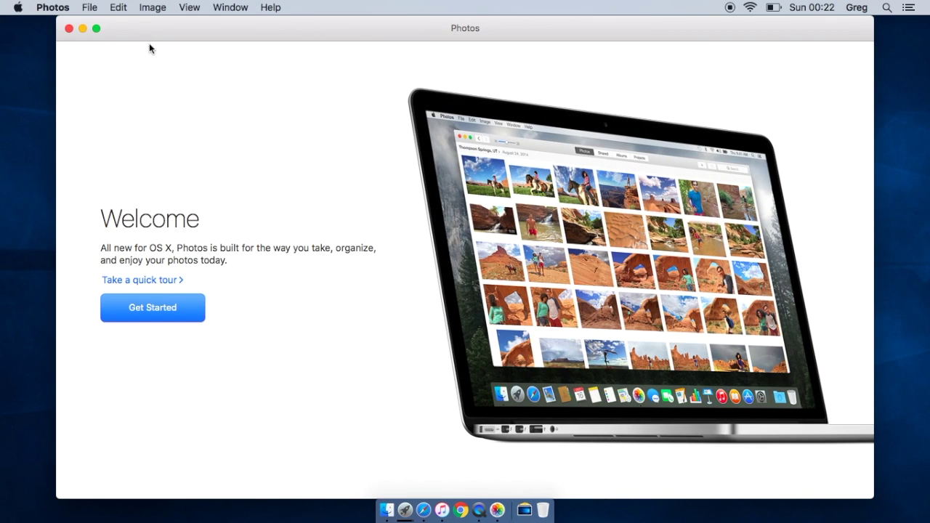
left_click(83, 29)
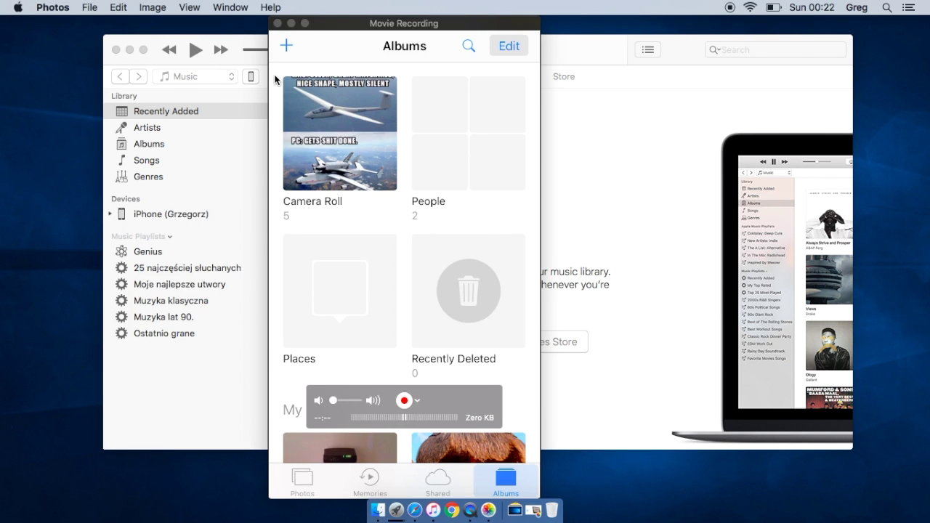
left_click(630, 336)
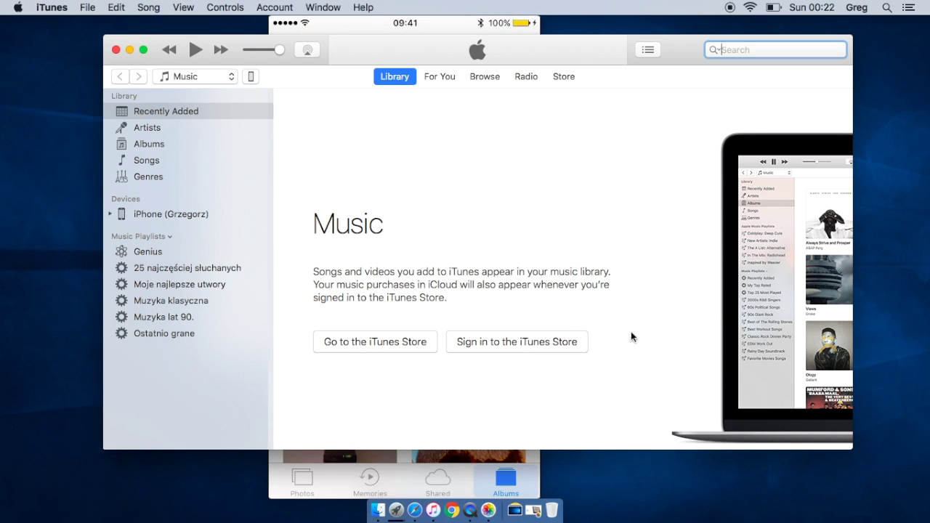
Step: Reopen the iPhone's photo sync settings, deselect and reselect the Amsterdam folder, and leave the device settings
left_click(174, 213)
left_click(251, 76)
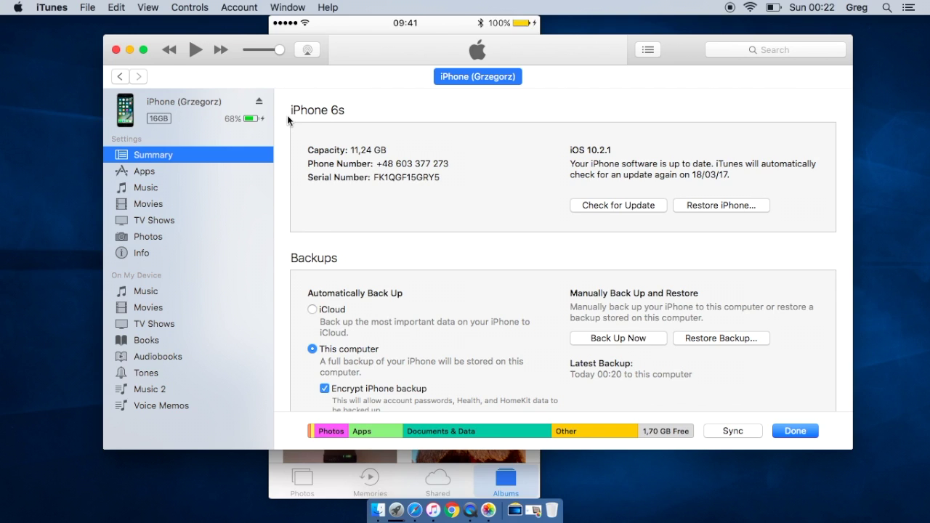
left_click(161, 236)
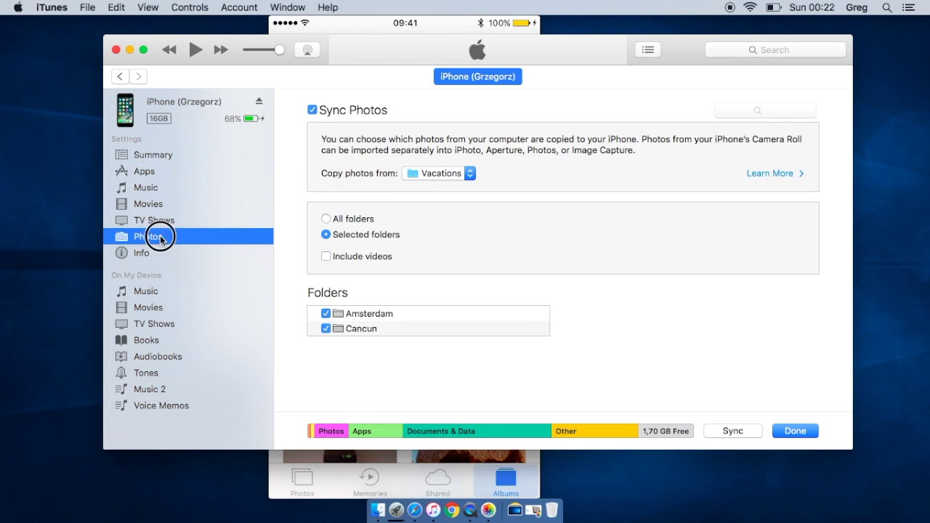
left_click(329, 314)
left_click(330, 315)
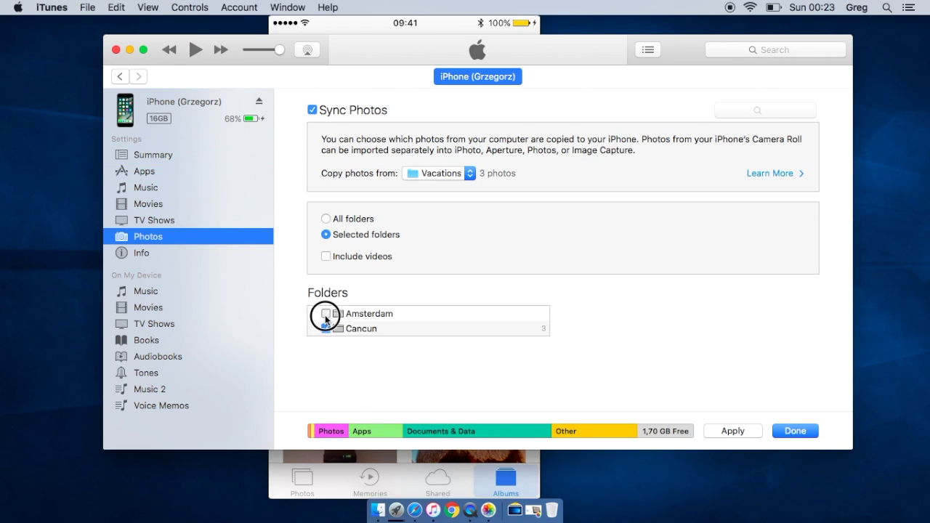
left_click(807, 438)
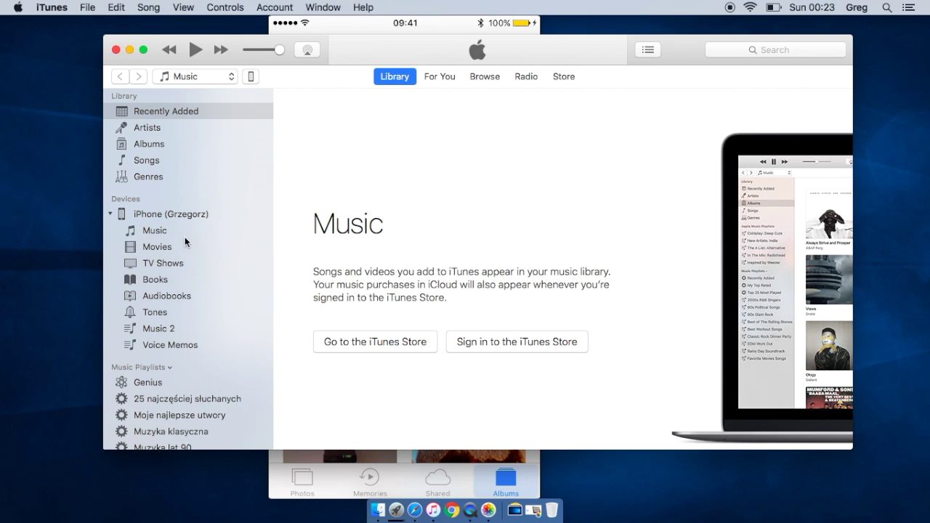
Step: Sync the iPhone from its summary page and view the synced albums on the mirrored phone in QuickTime Player, shifting the recording controls aside
left_click(250, 76)
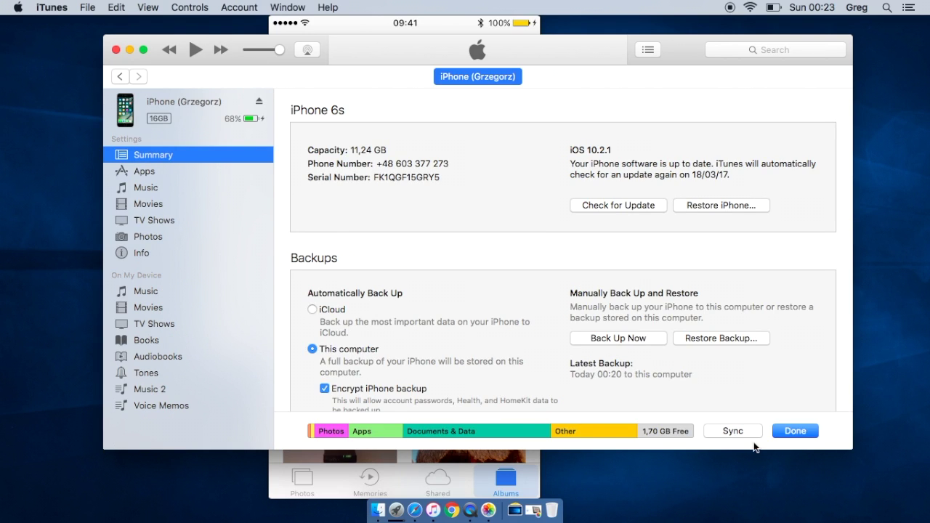
left_click(732, 430)
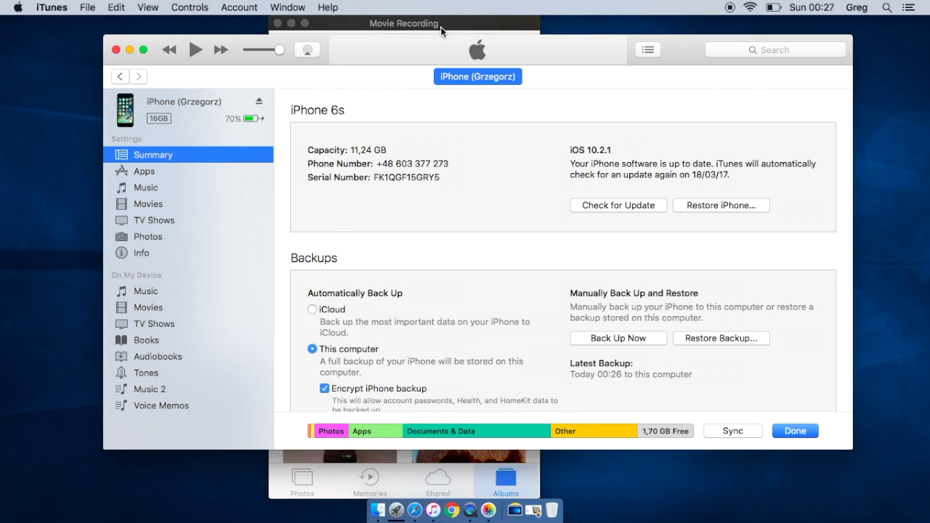
left_click(441, 29)
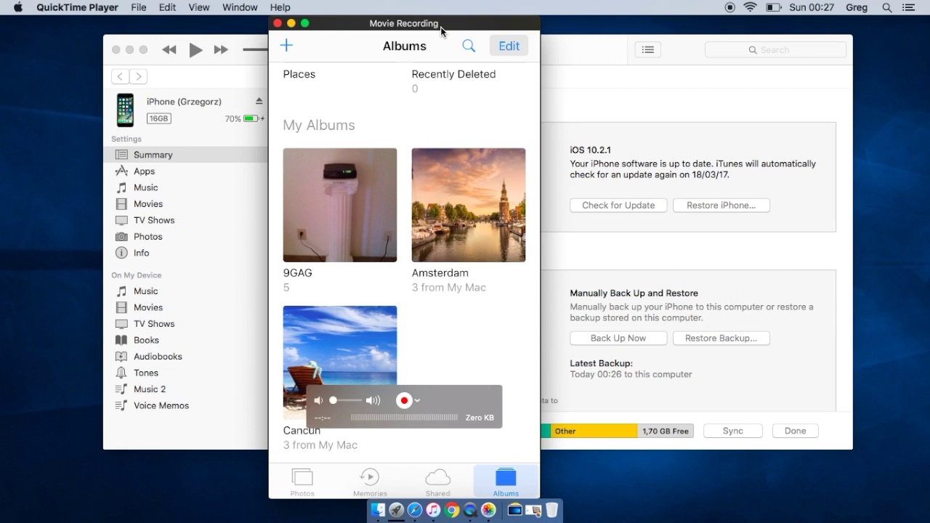
left_click_drag(462, 398, 467, 456)
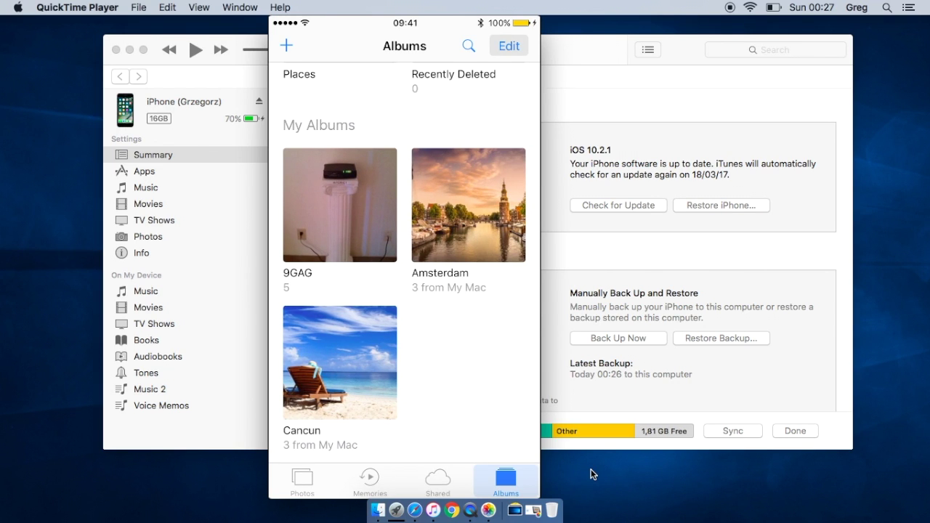
Step: Return to iTunes and set the iPhone's automatic backup to iCloud
left_click(434, 511)
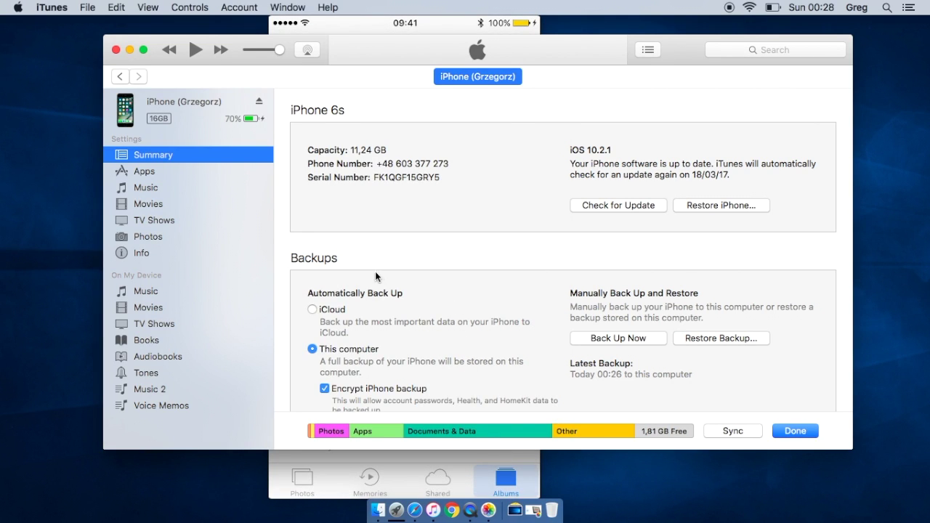
left_click(314, 311)
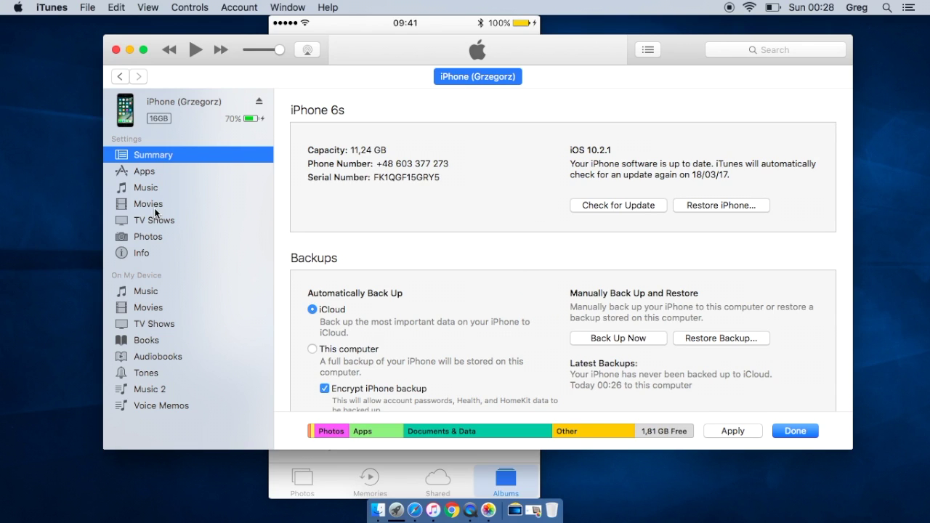
Step: Deselect the Amsterdam and Cancun folders in the iPhone's photo sync settings and apply the changes
left_click(156, 237)
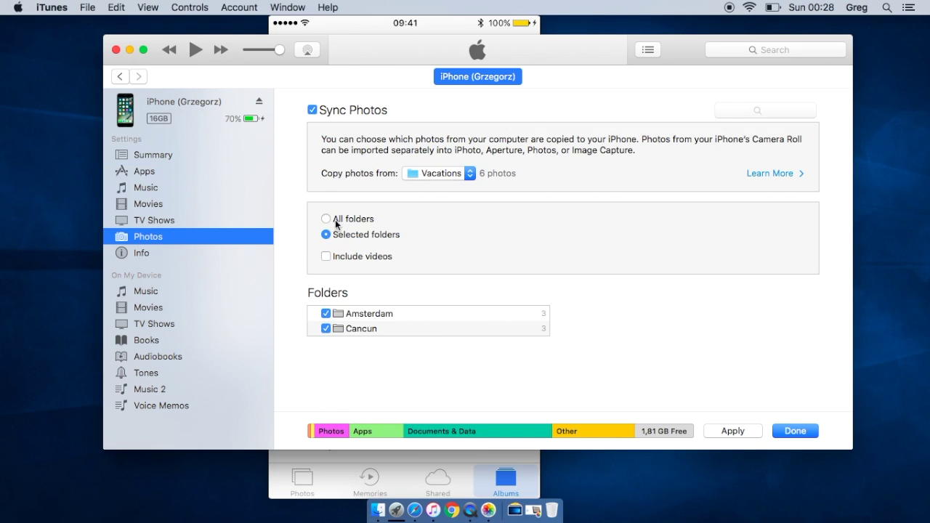
left_click(325, 313)
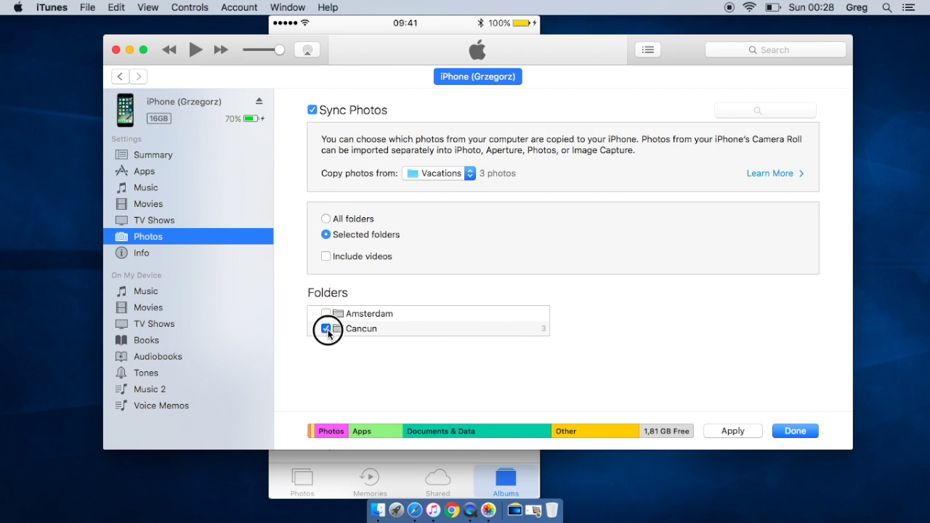
left_click(327, 331)
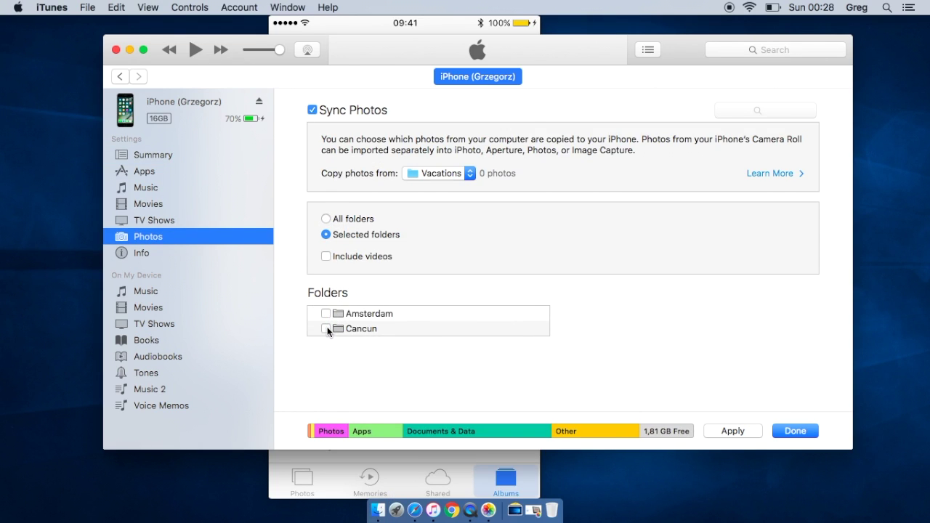
left_click(791, 435)
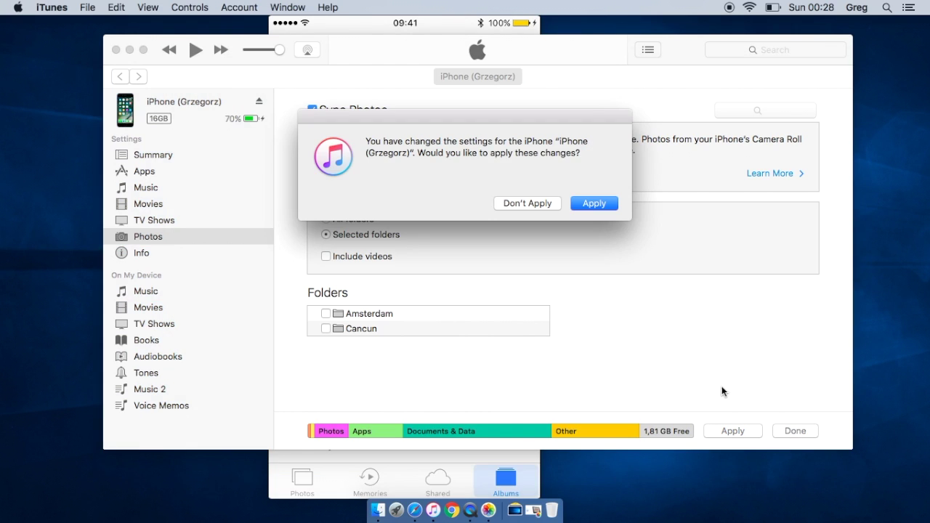
left_click(580, 202)
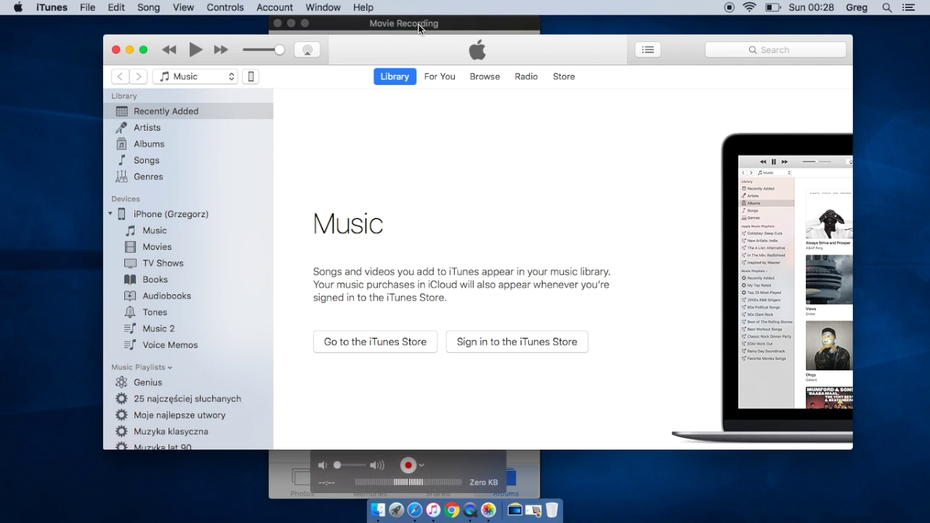
Step: Check the albums on the mirrored iPhone in QuickTime Player, and return to the iPhone's summary page in iTunes
left_click(501, 24)
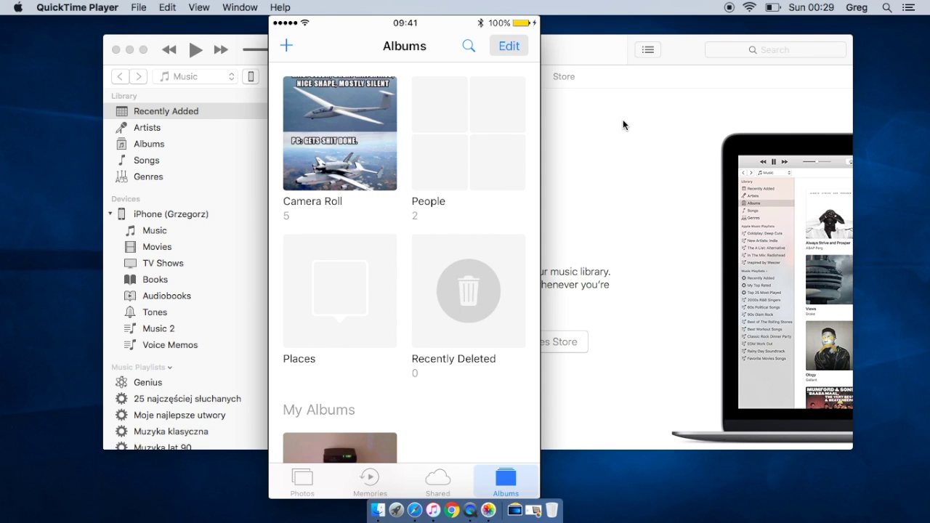
left_click(623, 121)
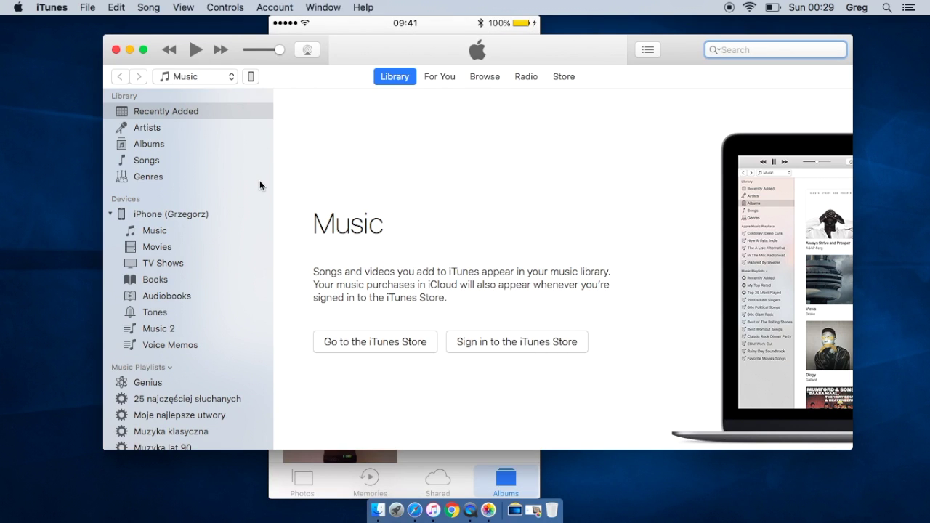
left_click(252, 77)
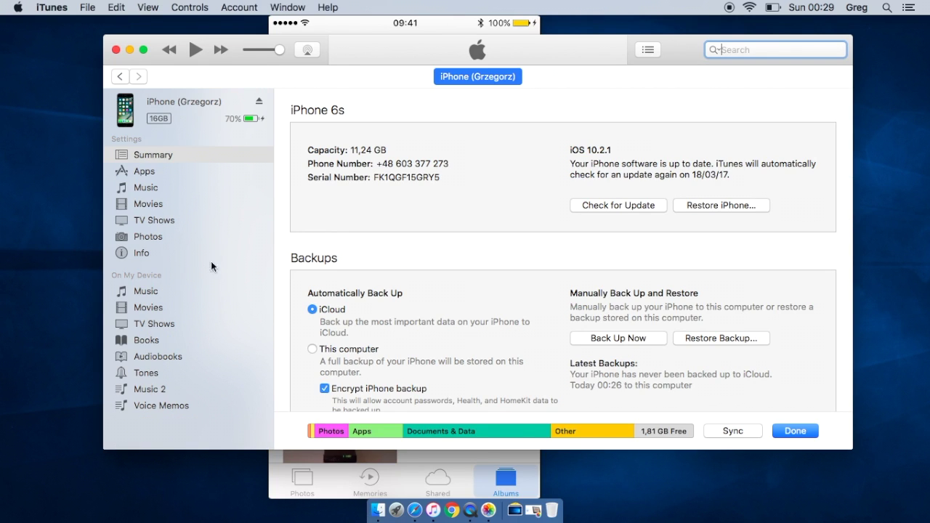
Step: Select the Amsterdam and Cancun folders again in the iPhone's photo sync settings, finish the device setup and apply the changes
left_click(154, 240)
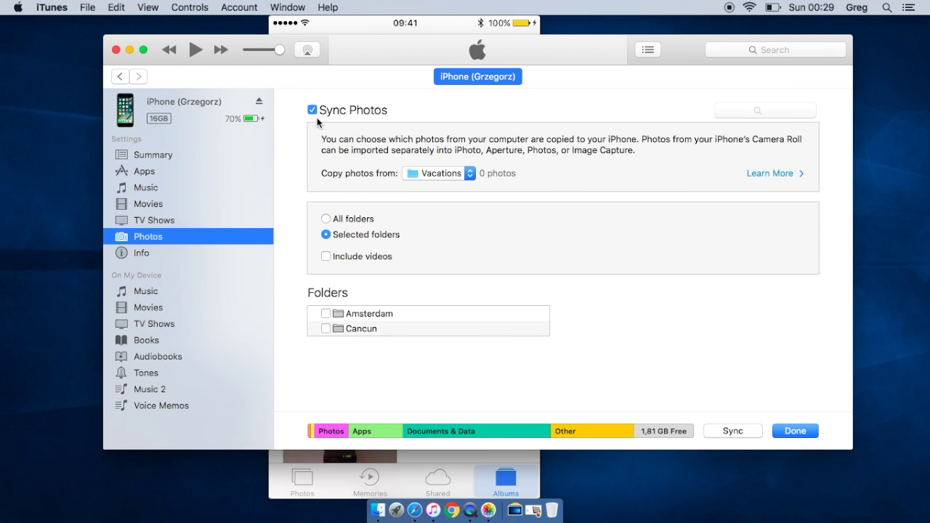
left_click(325, 317)
left_click(325, 329)
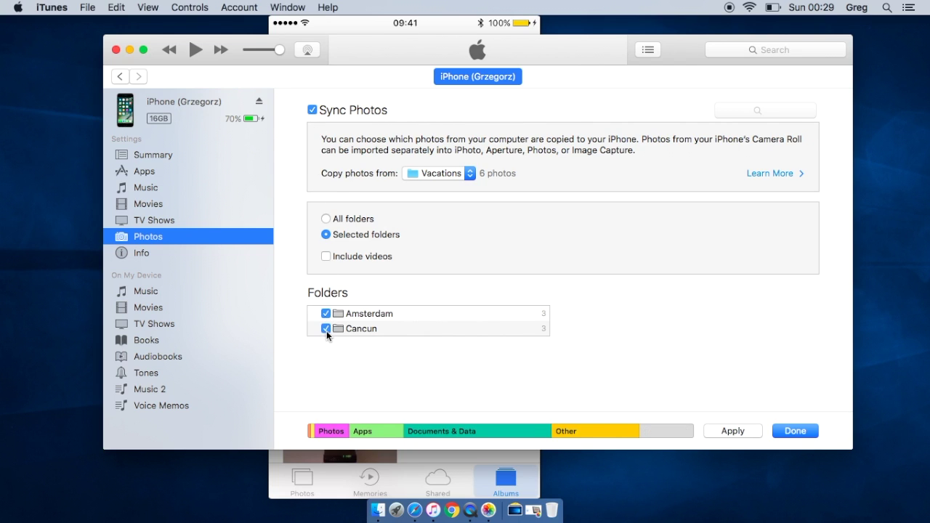
left_click(784, 431)
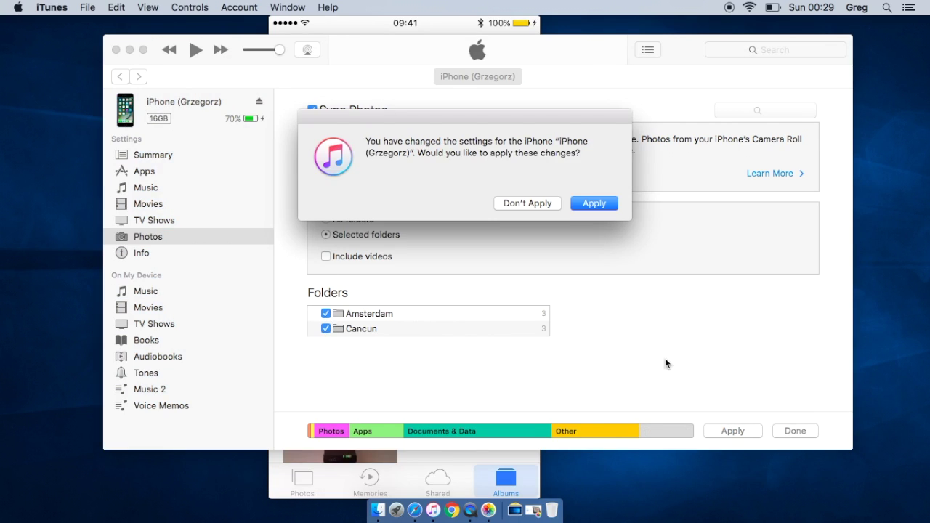
left_click(577, 208)
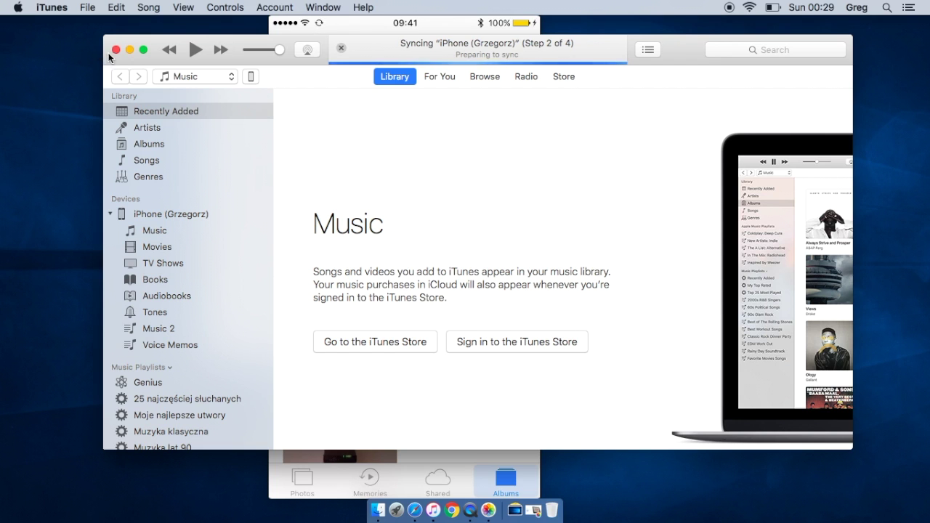
Step: Minimize the iTunes window and check the synced albums on the mirrored iPhone in QuickTime Player
left_click(128, 49)
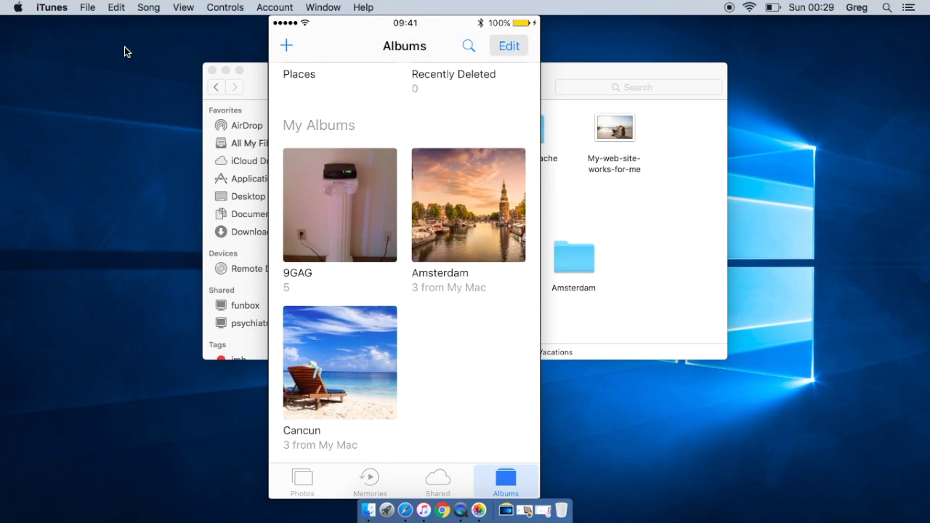
mouse_move(481, 240)
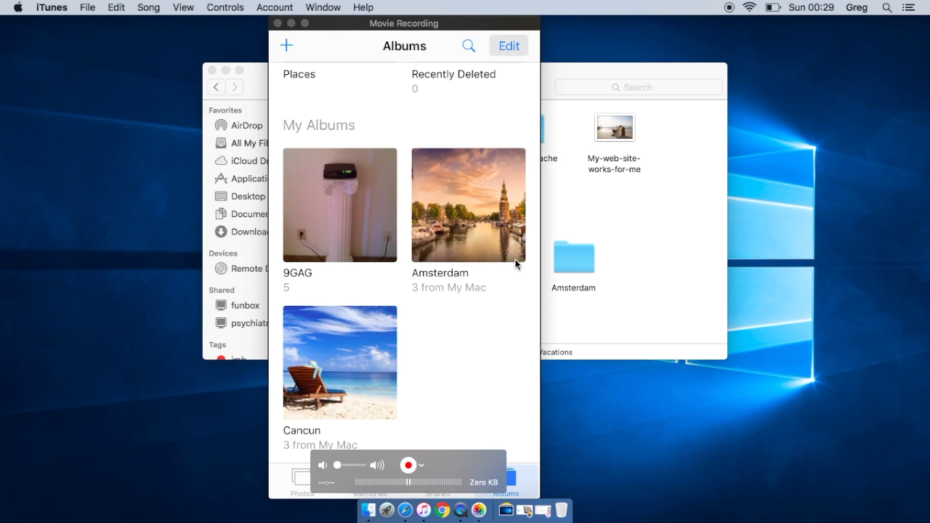